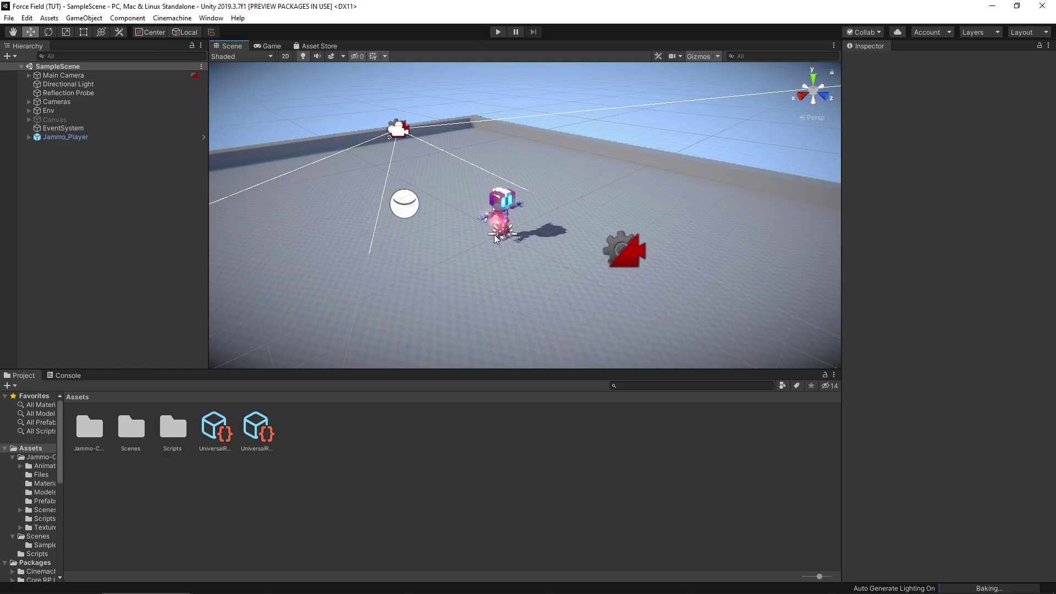
- Play-test the scene by walking the robot around the arena, then stop play mode
{"action": "left_click", "coordinate": [498, 31]}
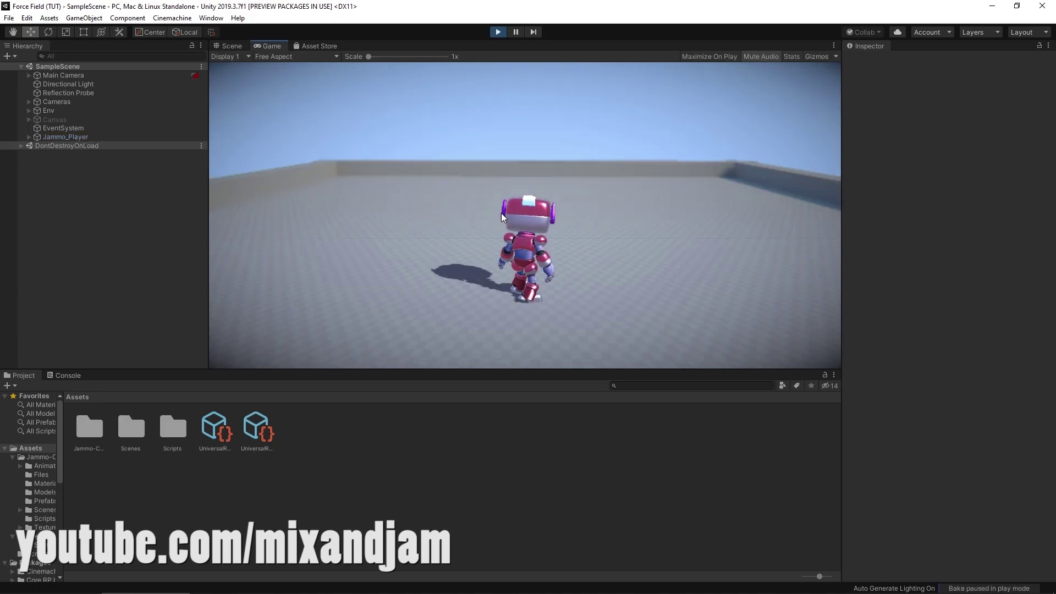
{"action": "key", "text": "w"}
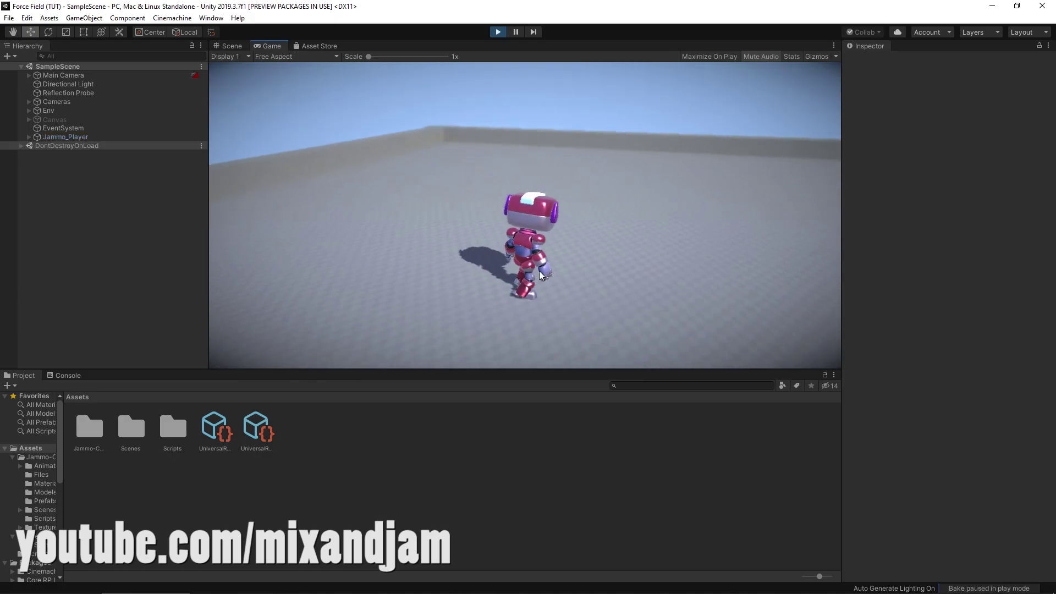
{"action": "key", "text": "w"}
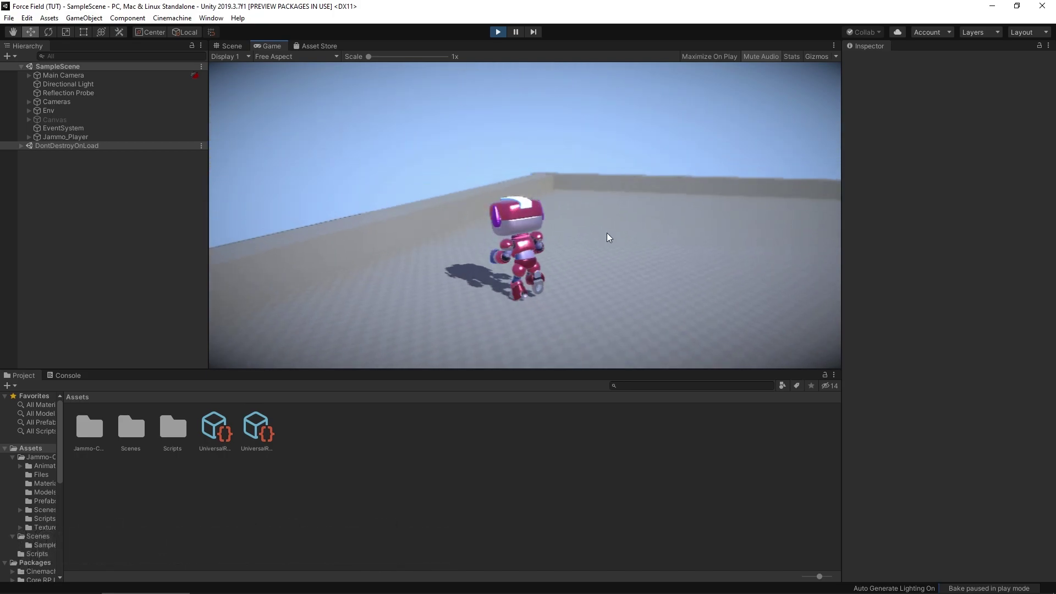
{"action": "key", "text": "w"}
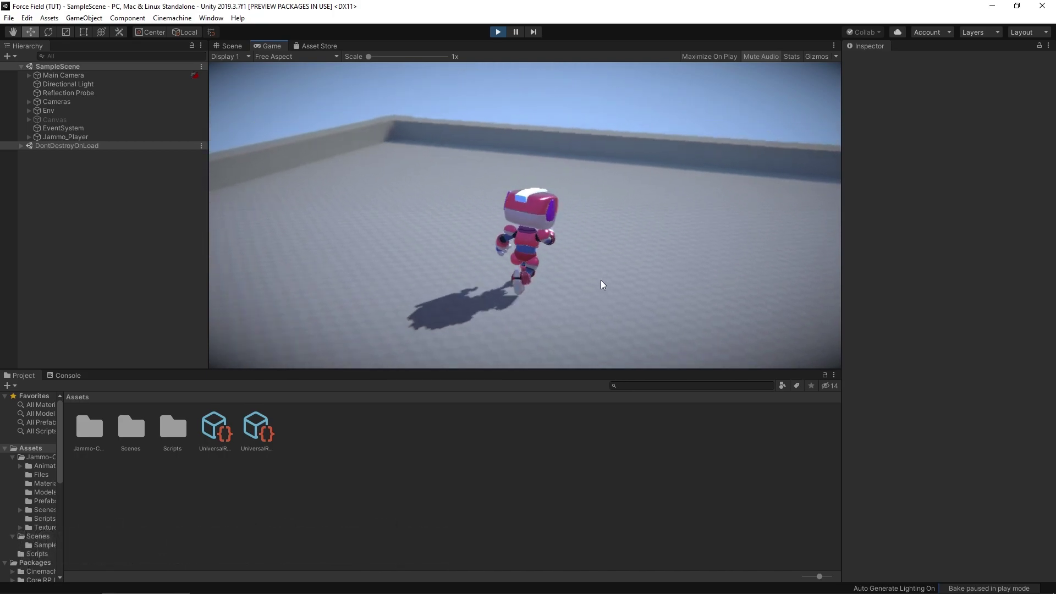
{"action": "key", "text": "w"}
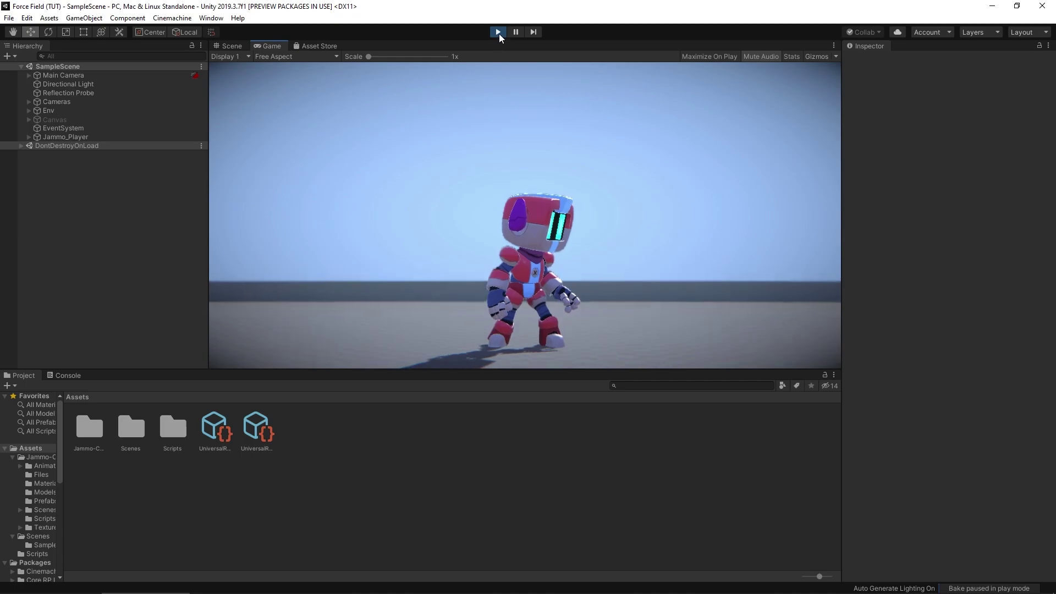
{"action": "left_click", "coordinate": [499, 32]}
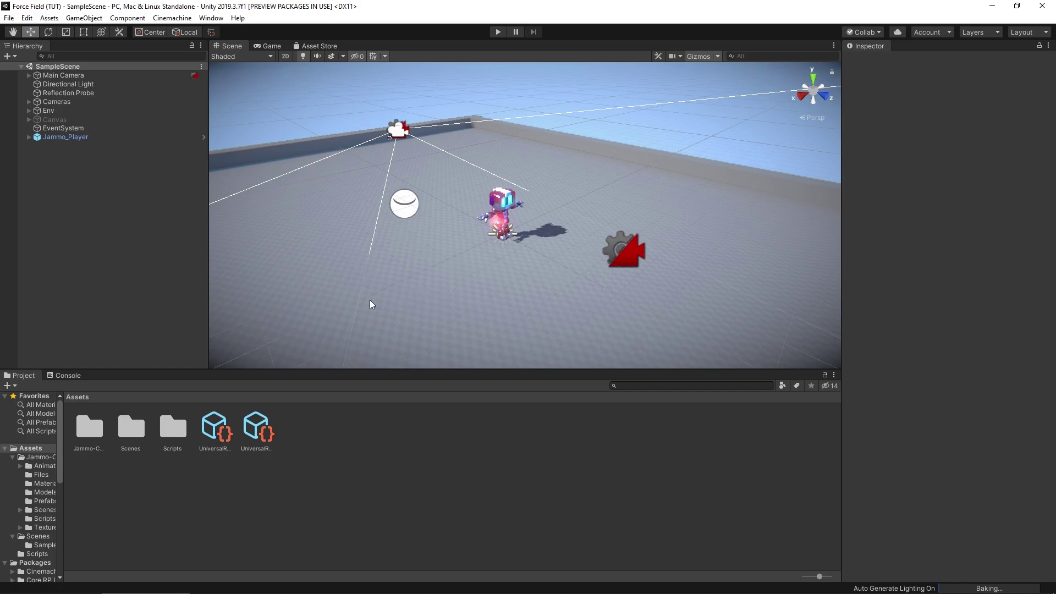
- Add a 3D Sphere to the scene and set its position to 0, 0, 0
{"action": "right_click", "coordinate": [74, 218]}
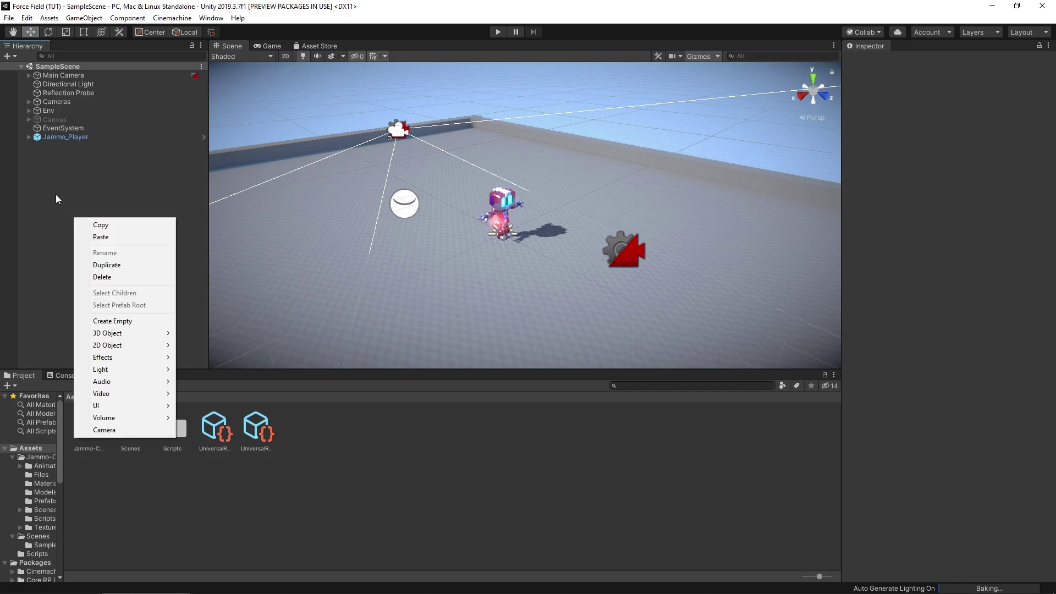
{"action": "mouse_move", "coordinate": [127, 333]}
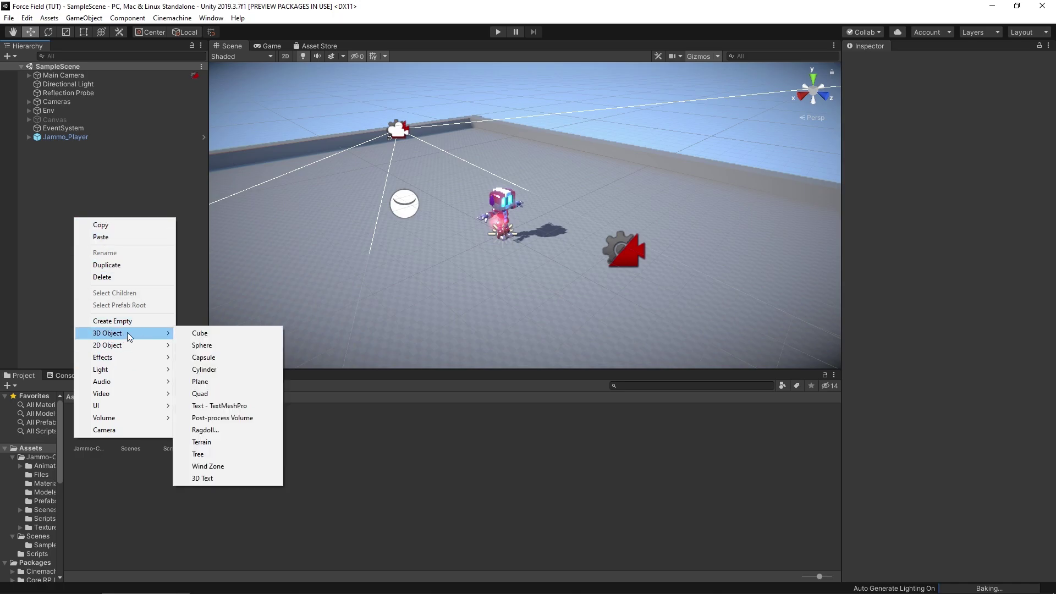
{"action": "left_click", "coordinate": [243, 346]}
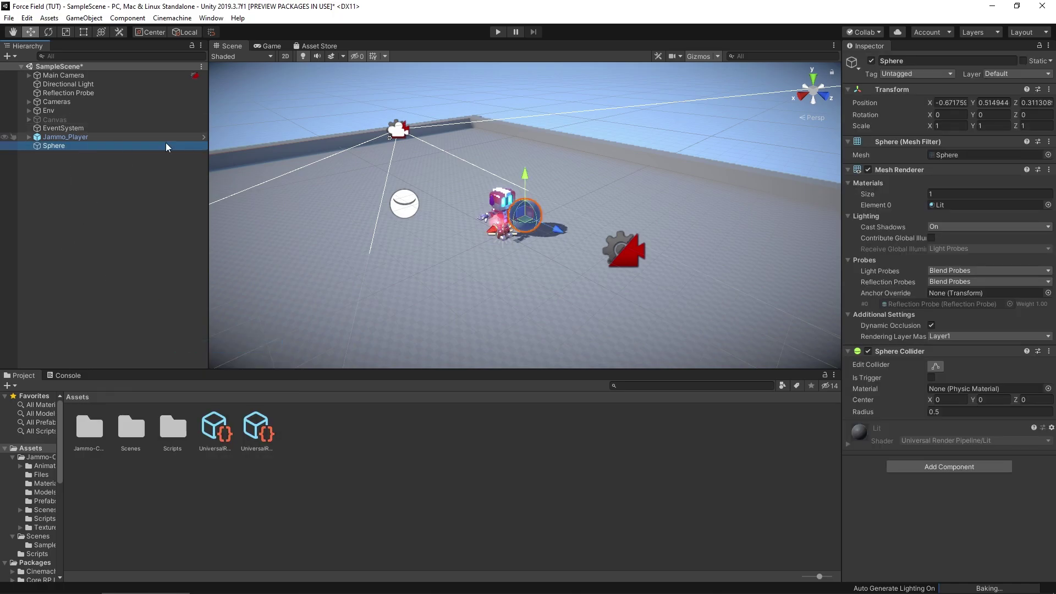
{"action": "left_click", "coordinate": [950, 103]}
{"action": "type", "text": "0"}
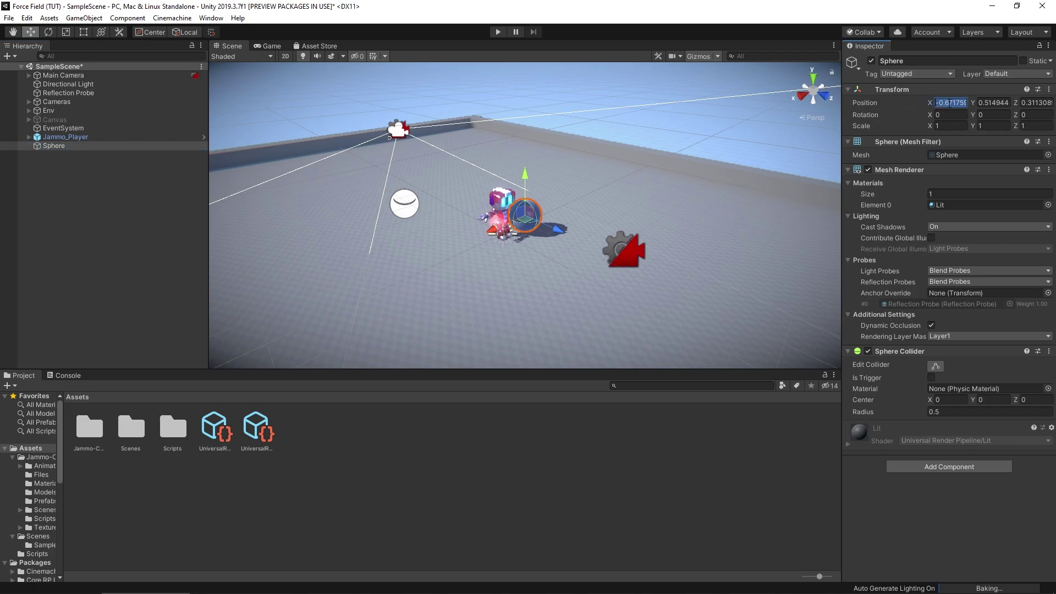
{"action": "key", "text": "Tab"}
{"action": "type", "text": "0"}
{"action": "key", "text": "Tab"}
{"action": "type", "text": "0"}
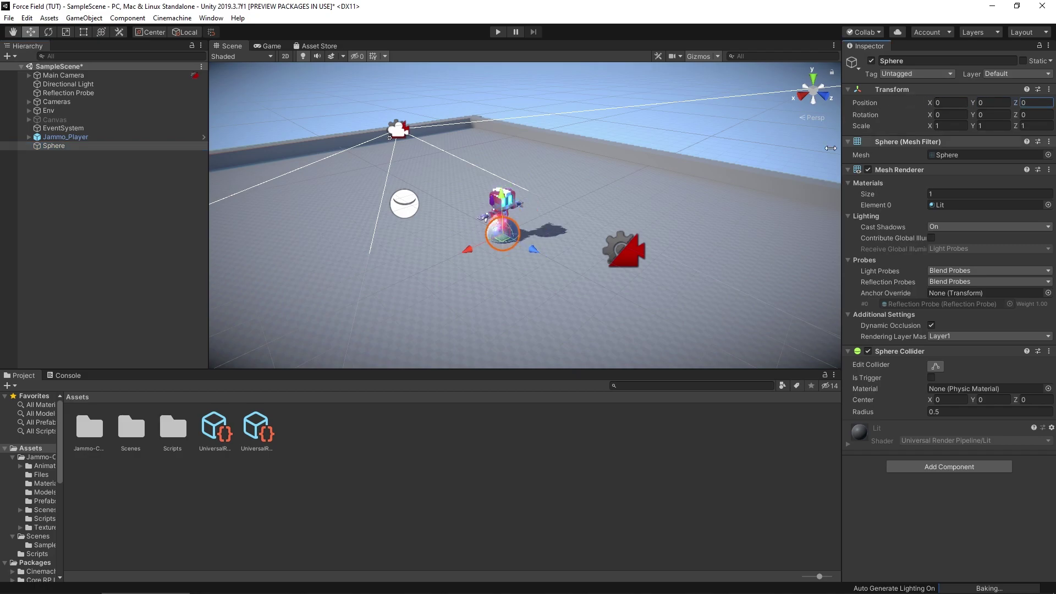
- Set the sphere's scale to 4 on X, Y and Z
{"action": "left_click", "coordinate": [952, 126]}
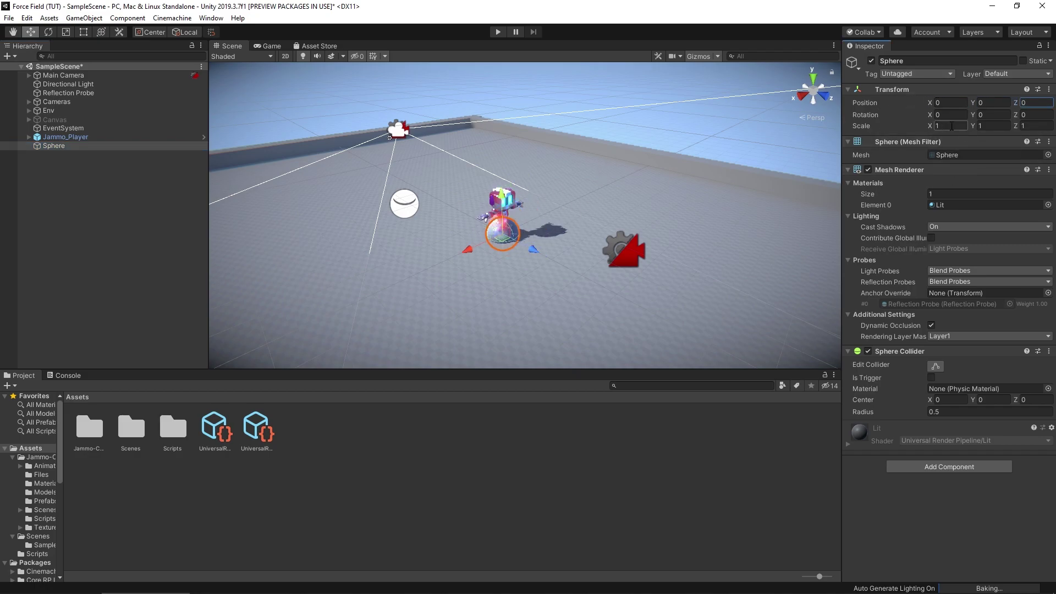
{"action": "type", "text": "40"}
{"action": "key", "text": "BackSpace"}
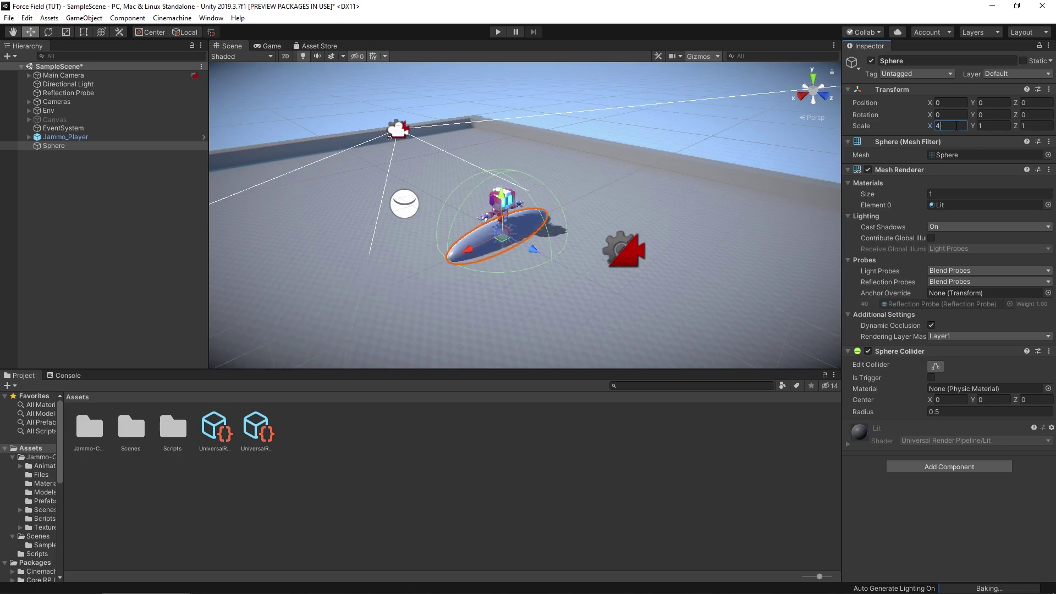
{"action": "key", "text": "Tab"}
{"action": "type", "text": "4"}
{"action": "key", "text": "Tab"}
{"action": "type", "text": "4"}
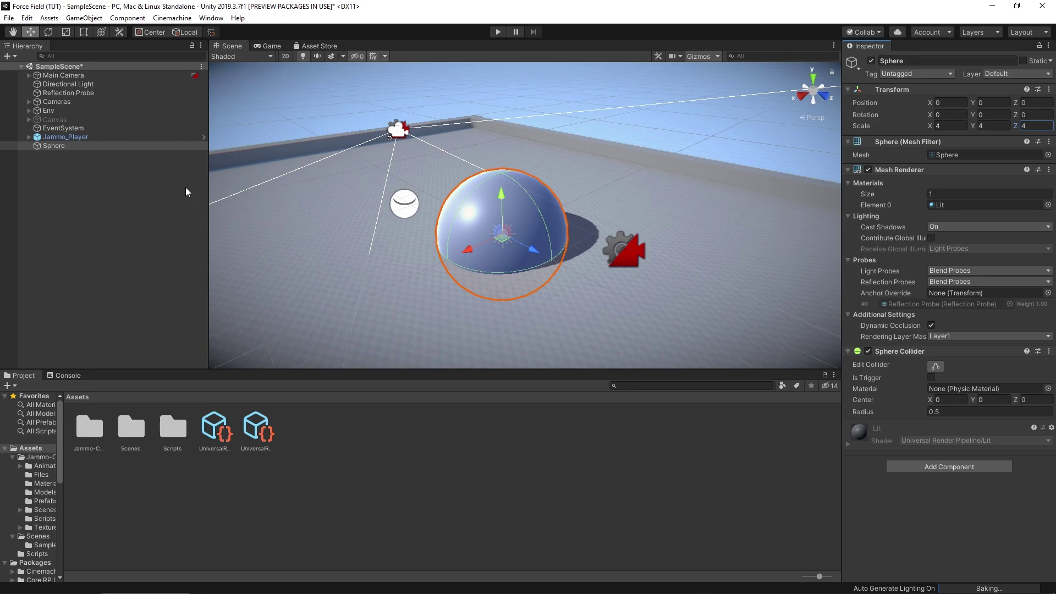
- Assign the sphere as the Jammo_Player character's shield and play-test it
{"action": "left_click", "coordinate": [63, 137]}
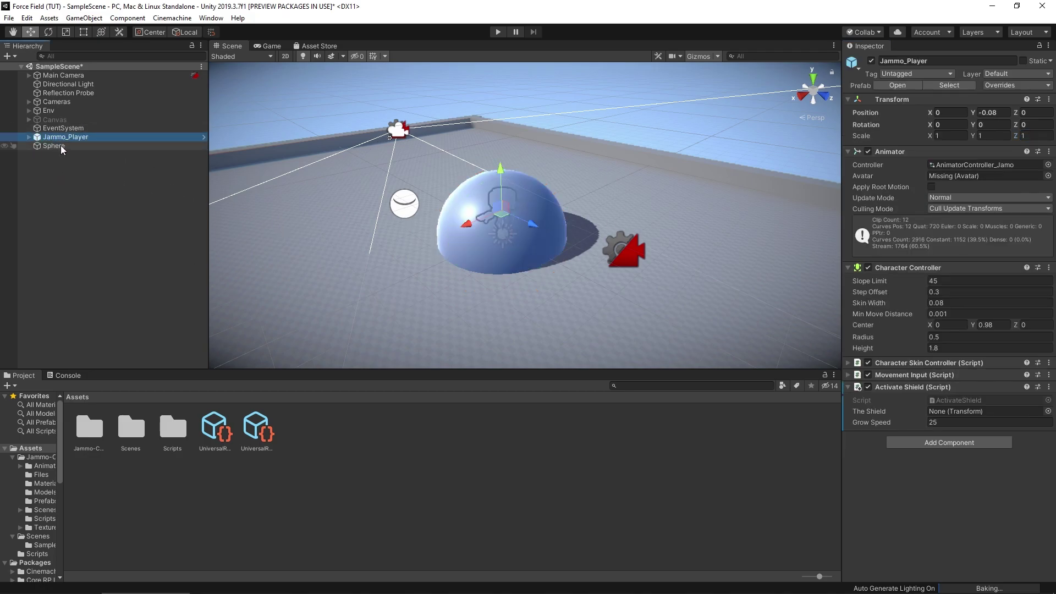
{"action": "left_click_drag", "start_coordinate": [58, 146], "coordinate": [982, 414]}
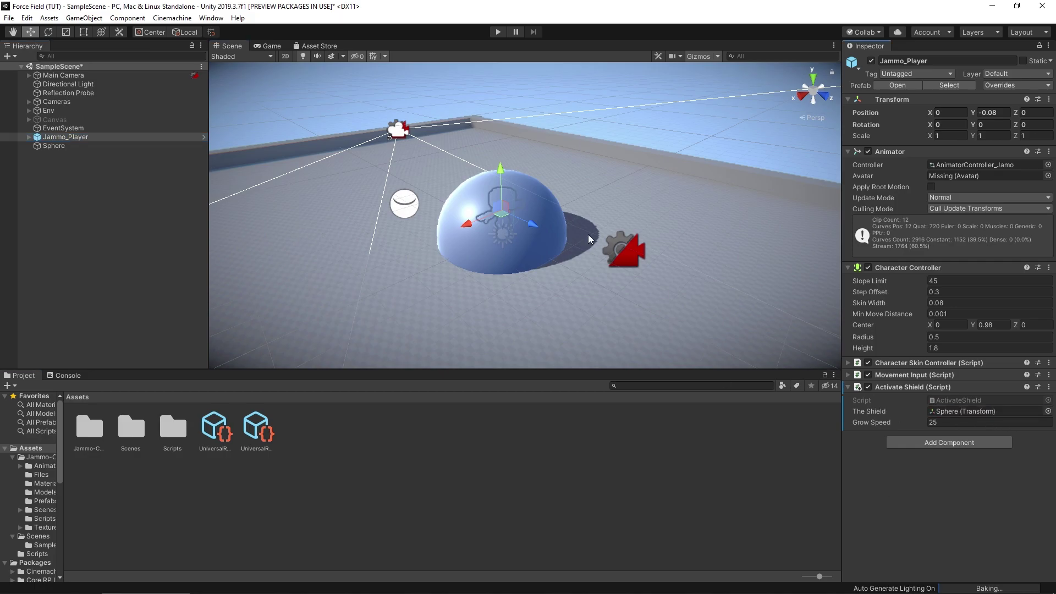
{"action": "left_click", "coordinate": [497, 32]}
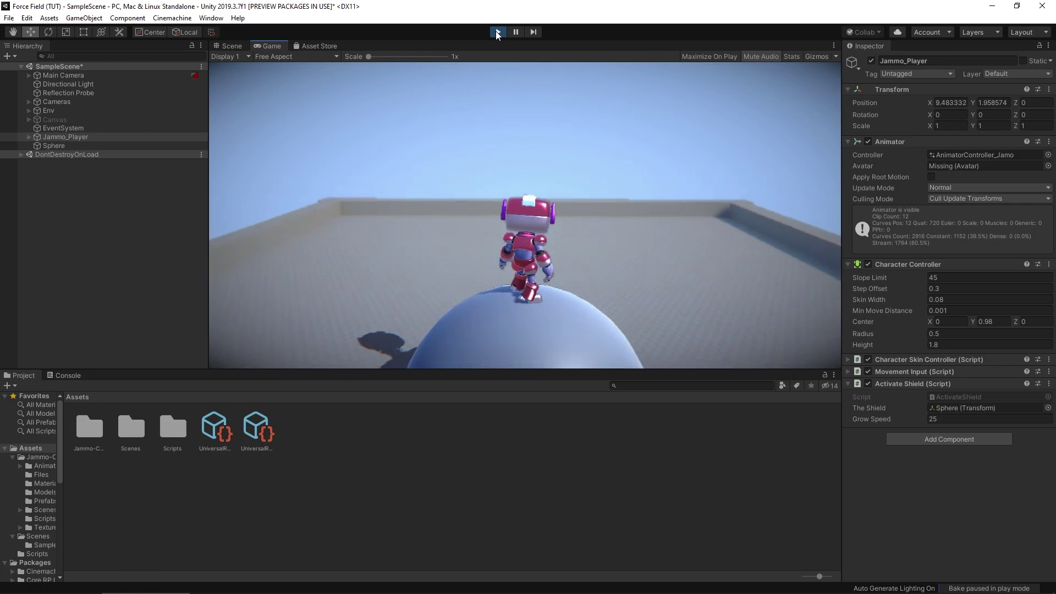
{"action": "left_click", "coordinate": [498, 33]}
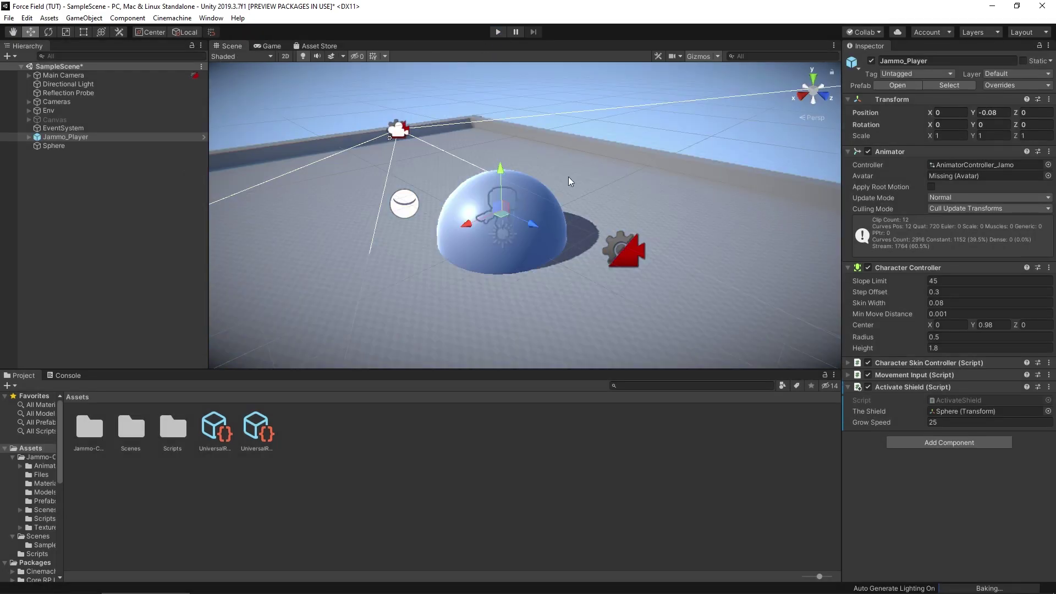
- Remove the sphere's collider, then play-test toggling the shield with Space
{"action": "left_click", "coordinate": [54, 146]}
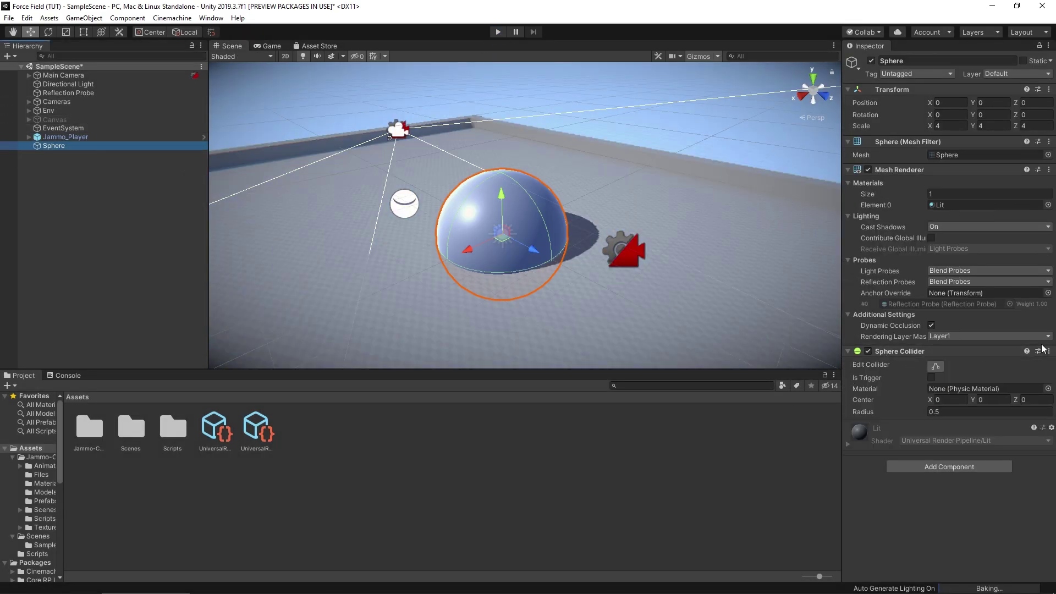
{"action": "left_click", "coordinate": [1048, 351]}
{"action": "left_click", "coordinate": [900, 375]}
{"action": "left_click", "coordinate": [499, 33]}
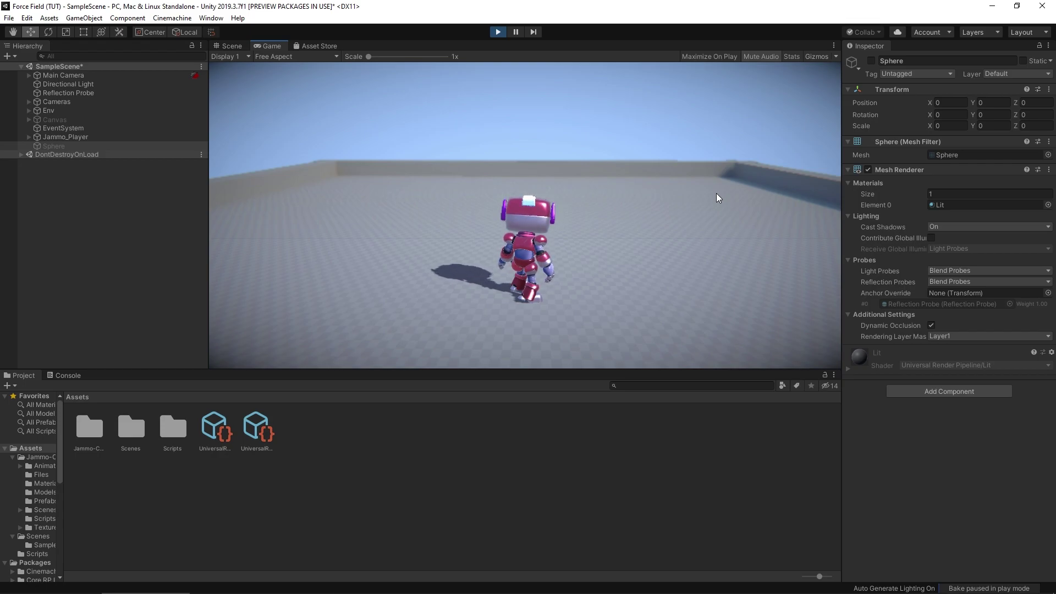
{"action": "key", "text": "space"}
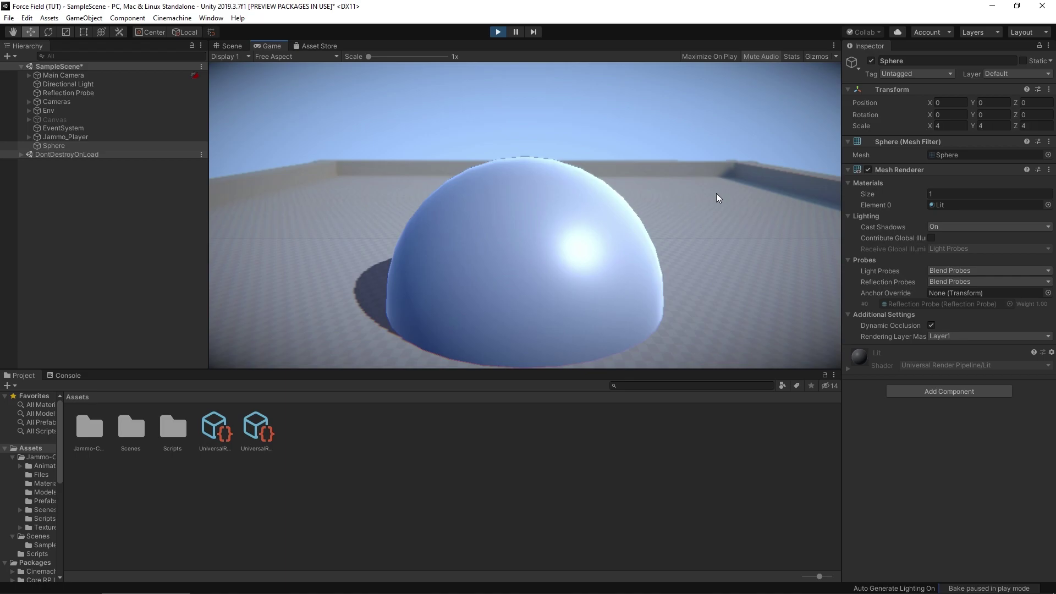
{"action": "key", "text": "space"}
{"action": "key", "text": "space"}
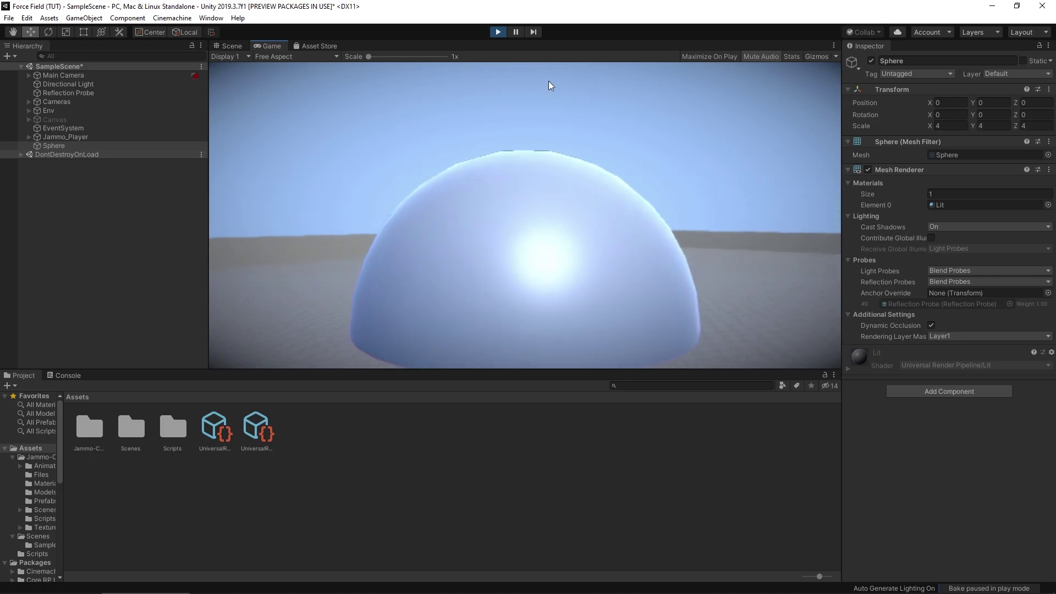
{"action": "left_click", "coordinate": [497, 31]}
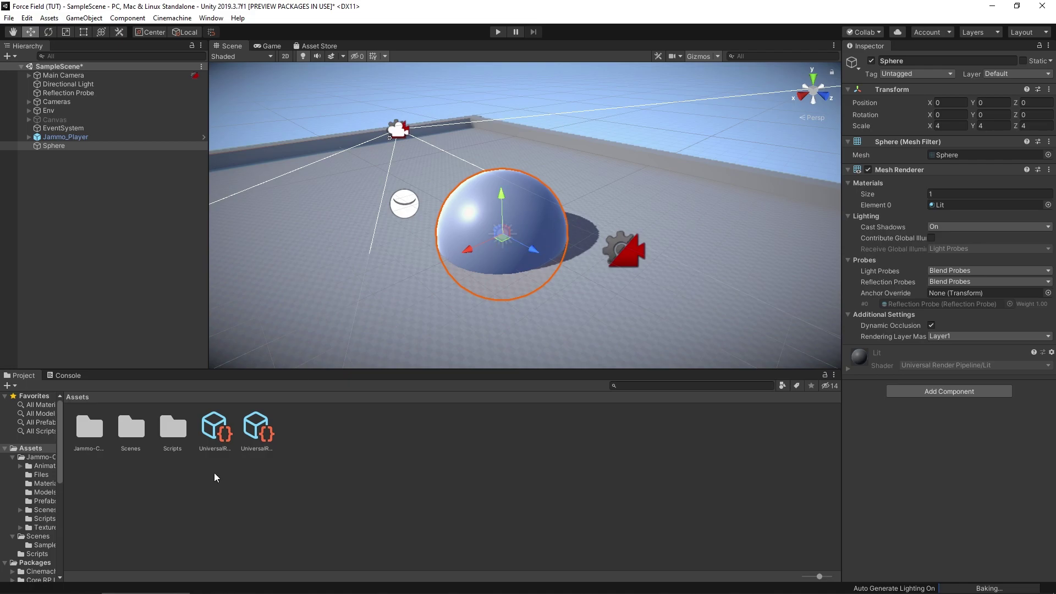
- Create a folder named 'Force Field Shader' in Assets and open it
{"action": "right_click", "coordinate": [414, 484]}
{"action": "mouse_move", "coordinate": [440, 219]}
{"action": "left_click", "coordinate": [588, 104]}
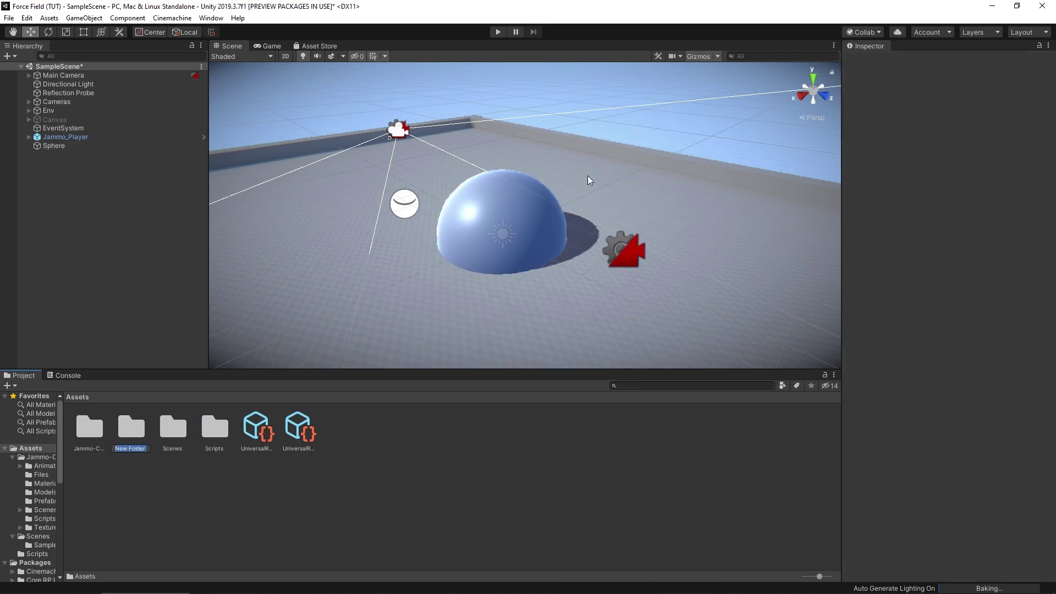
{"action": "type", "text": "F"}
{"action": "type", "text": "orce Field Shader"}
{"action": "key", "text": "Return"}
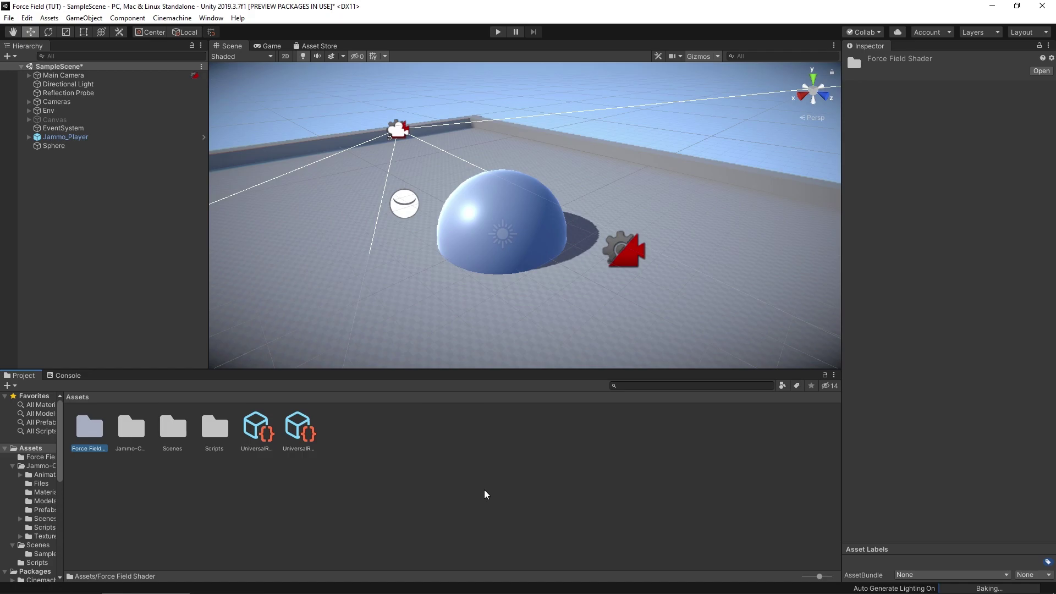
{"action": "key", "text": "Return"}
- Create a PBR shader graph named 'Forcefield Shader' inside the folder
{"action": "right_click", "coordinate": [405, 486]}
{"action": "mouse_move", "coordinate": [533, 214]}
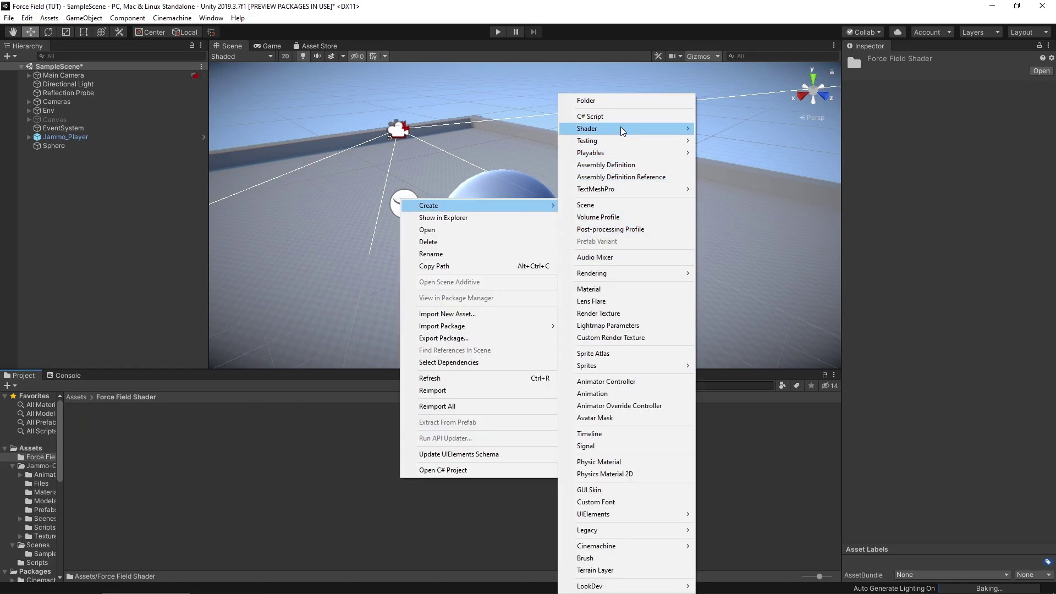
{"action": "mouse_move", "coordinate": [625, 131]}
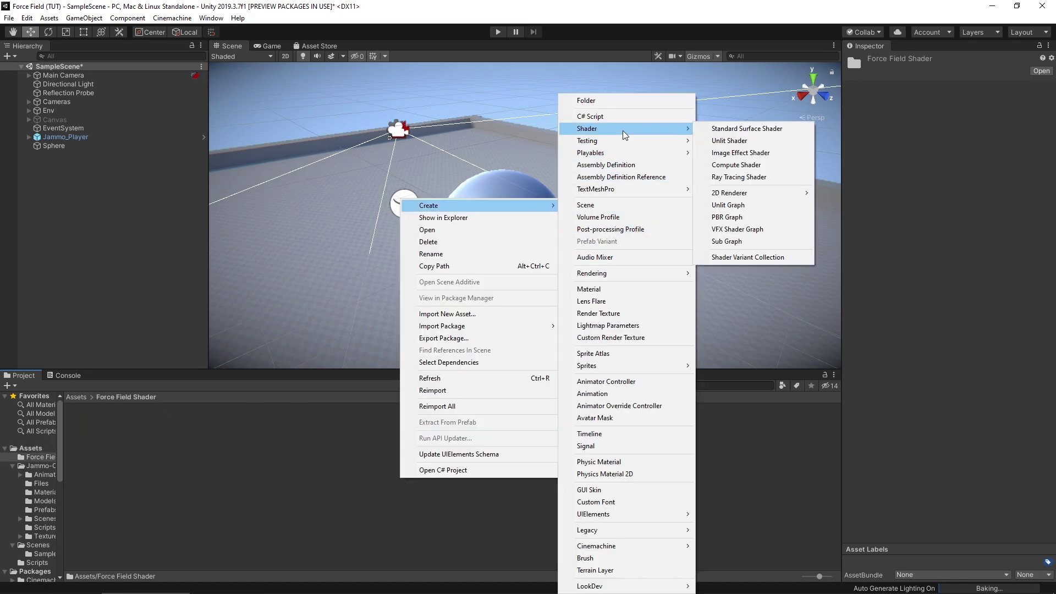
{"action": "left_click", "coordinate": [728, 220]}
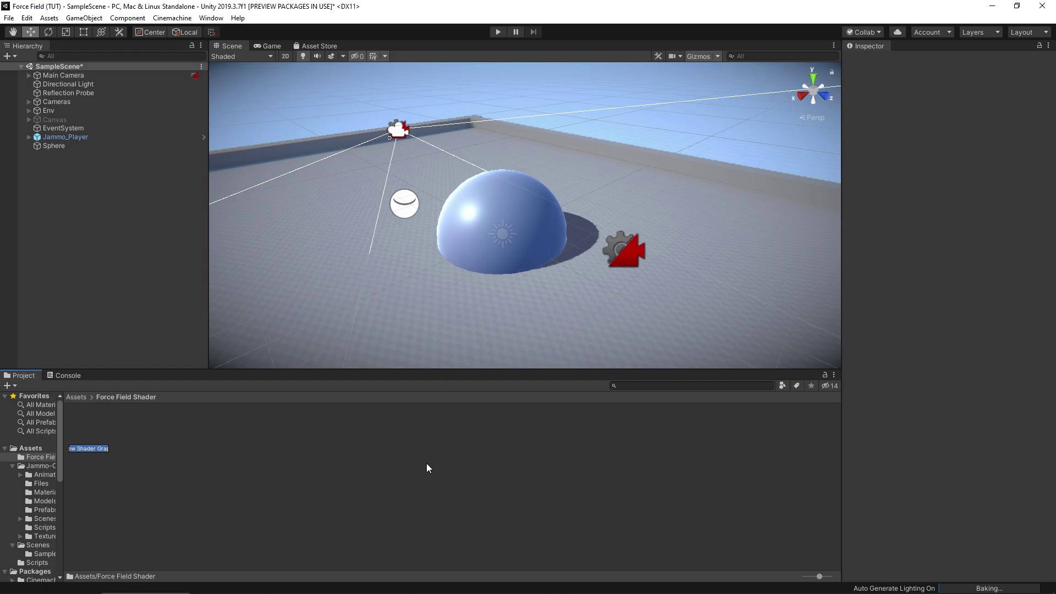
{"action": "type", "text": "Fo"}
{"action": "type", "text": "rcefield Shader"}
- Create a new material named 'Forcefield mat' in the Force Field Shader folder
{"action": "right_click", "coordinate": [166, 441]}
{"action": "mouse_move", "coordinate": [270, 166]}
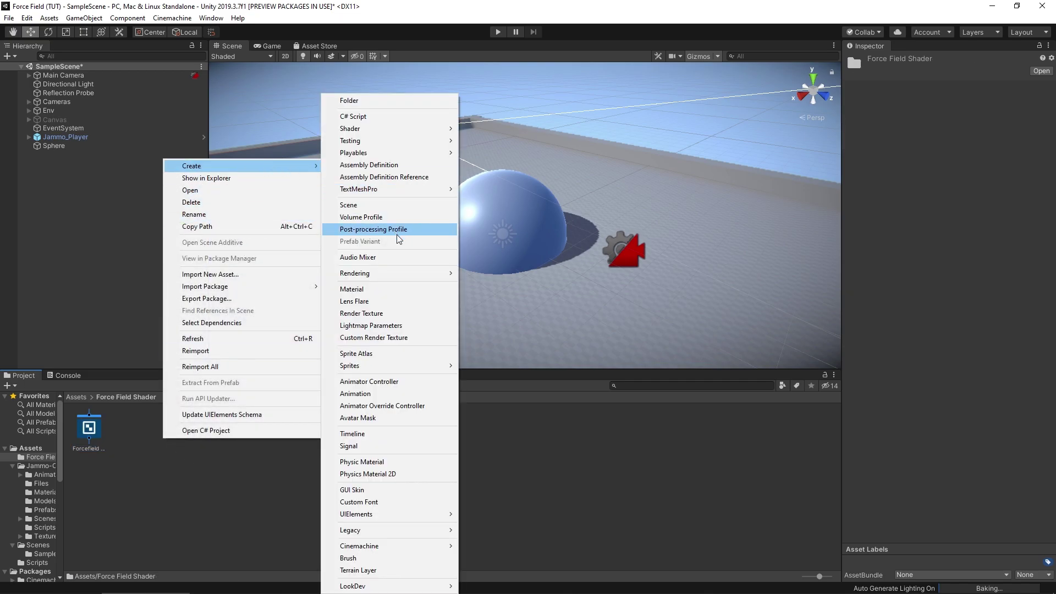
{"action": "left_click", "coordinate": [384, 288]}
{"action": "type", "text": "F"}
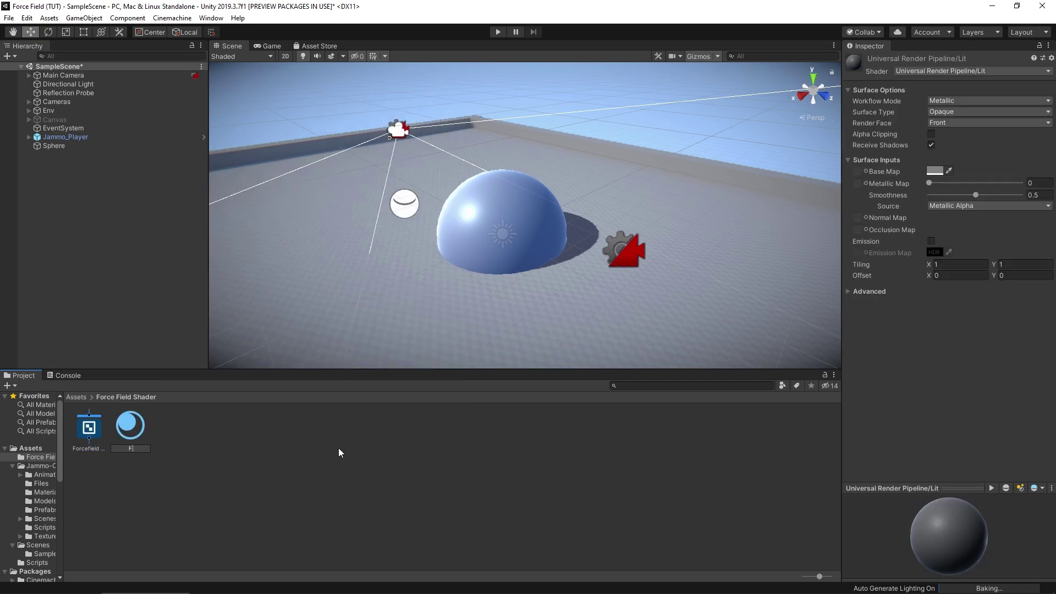
{"action": "type", "text": "orcefield mat"}
{"action": "key", "text": "Return"}
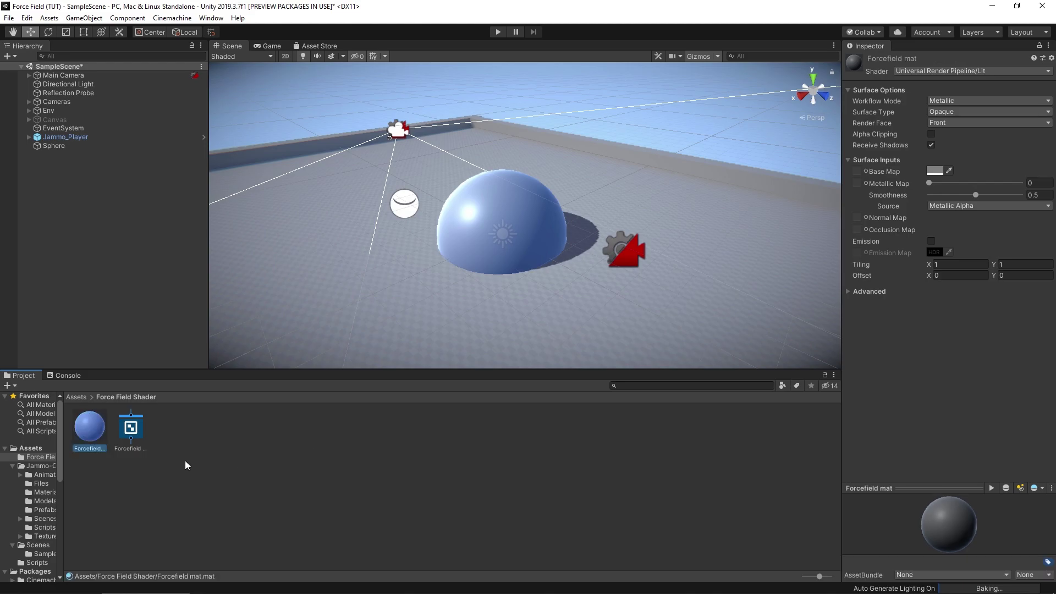
- Make Forcefield mat use the Forcefield Shader graph and check its shader setting
{"action": "left_click_drag", "start_coordinate": [142, 434], "coordinate": [91, 433]}
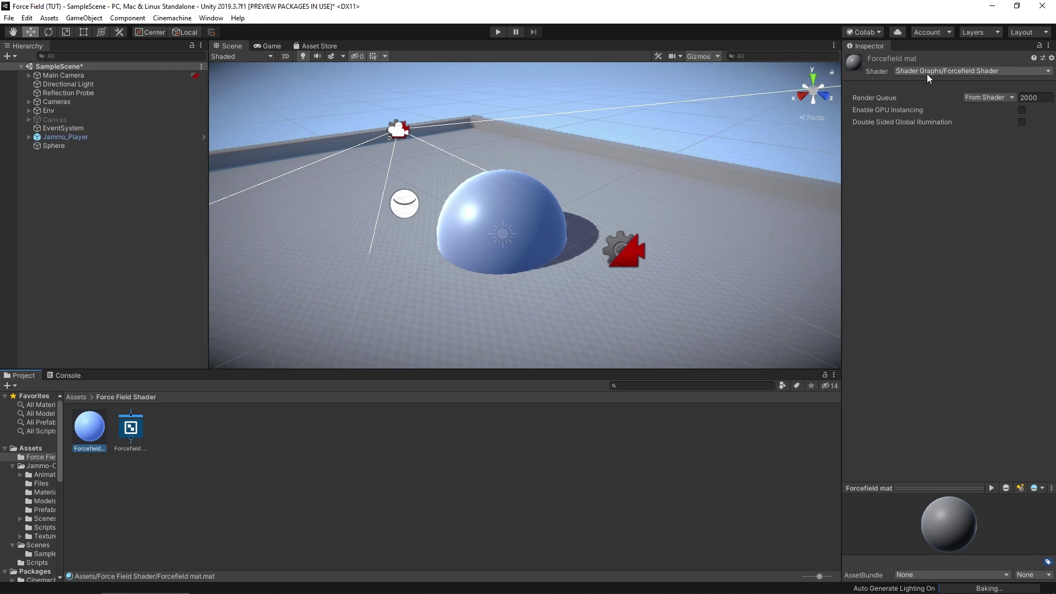
{"action": "left_click", "coordinate": [976, 72]}
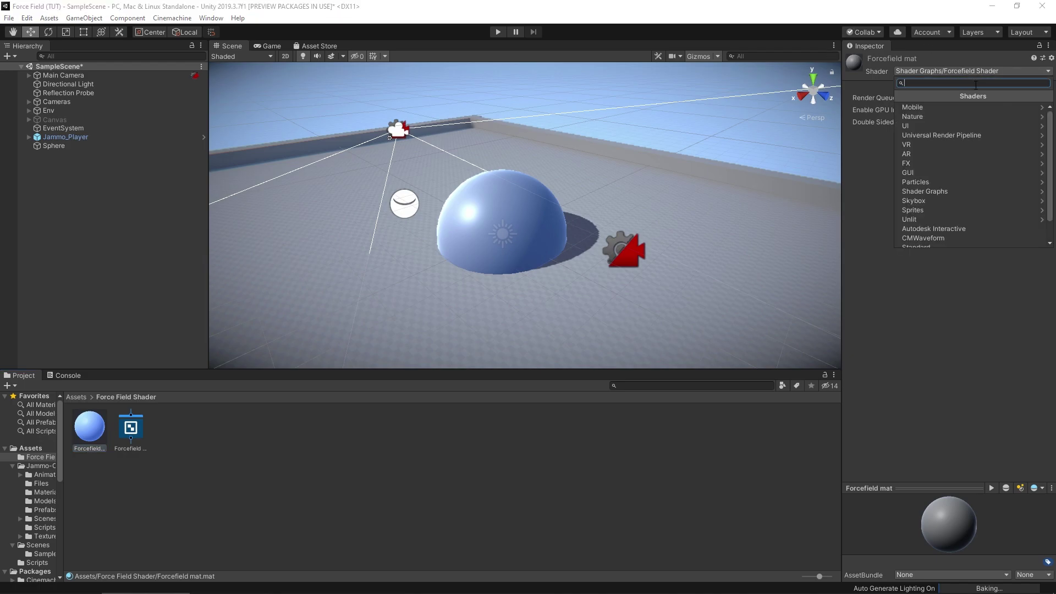
{"action": "left_click", "coordinate": [448, 329]}
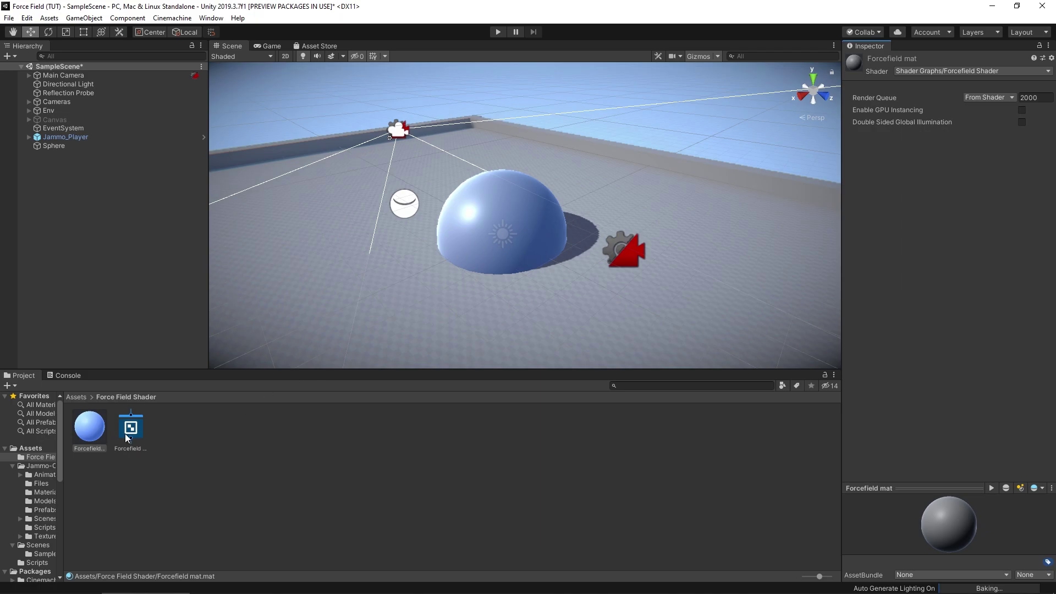
- Apply Forcefield mat to the Sphere's Mesh Renderer and select the Forcefield Shader asset
{"action": "left_click", "coordinate": [54, 145]}
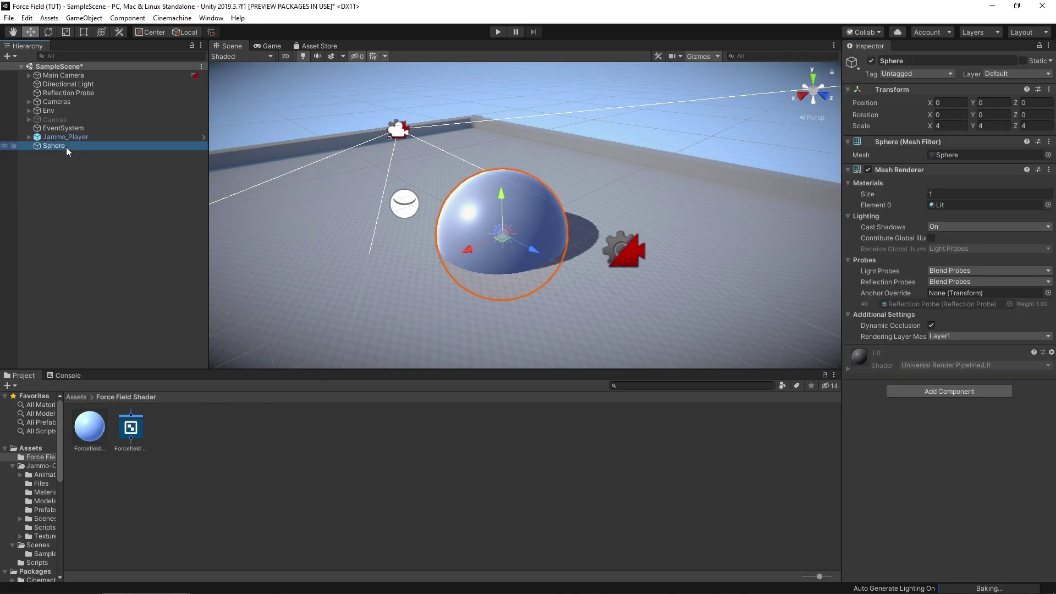
{"action": "left_click_drag", "start_coordinate": [93, 431], "coordinate": [948, 206]}
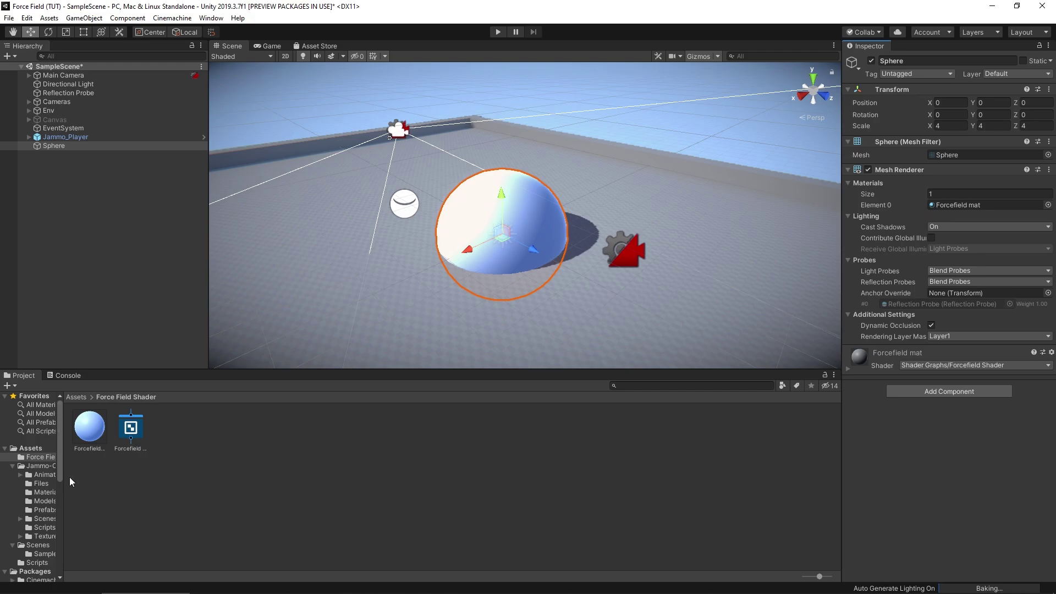
{"action": "left_click", "coordinate": [130, 428]}
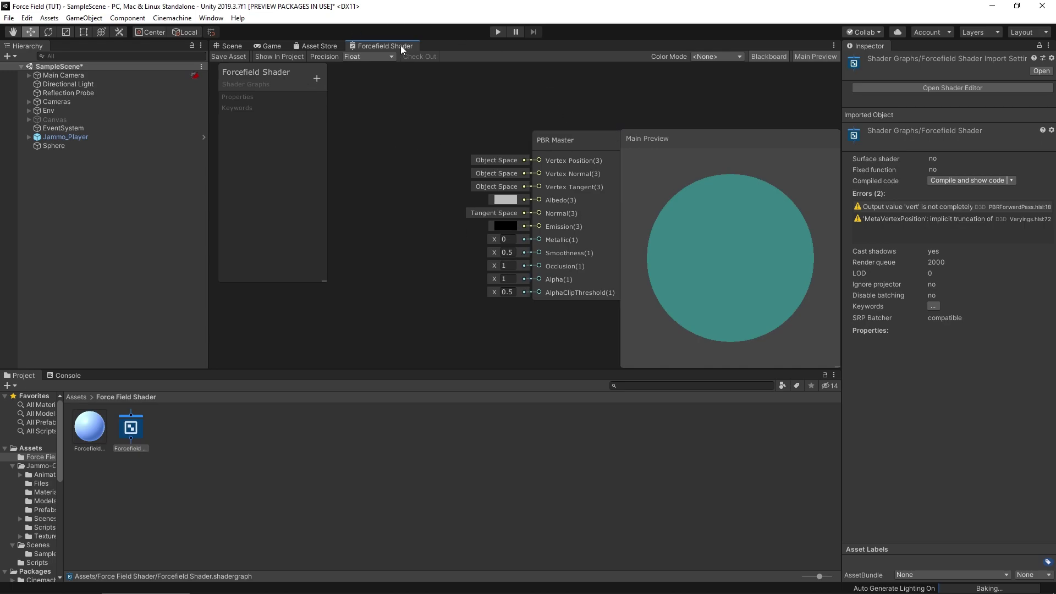
- Float, enlarge and dock the Shader Graph window, with Main Preview cornered and PBR Master moved right
{"action": "left_click_drag", "start_coordinate": [401, 45], "coordinate": [435, 196]}
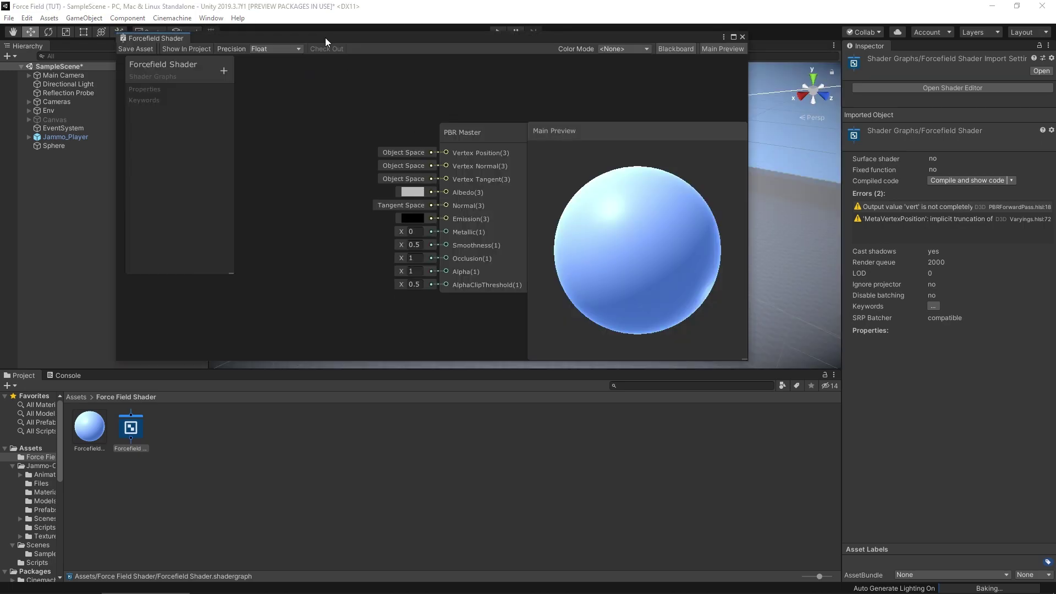
{"action": "left_click_drag", "start_coordinate": [325, 37], "coordinate": [255, 60]}
{"action": "left_click_drag", "start_coordinate": [674, 379], "coordinate": [581, 276]}
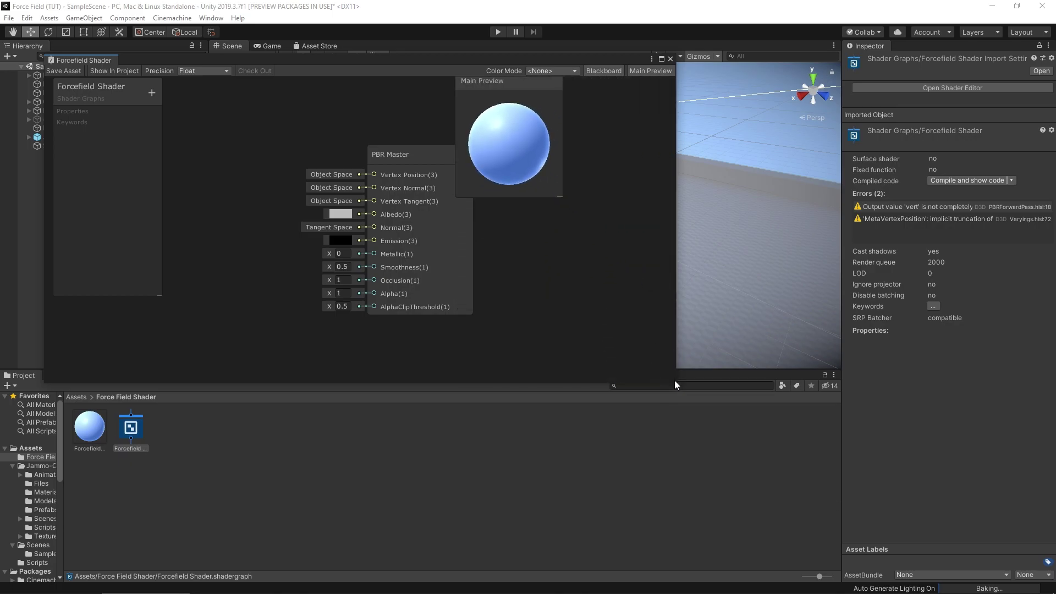
{"action": "left_click_drag", "start_coordinate": [676, 382], "coordinate": [988, 580]}
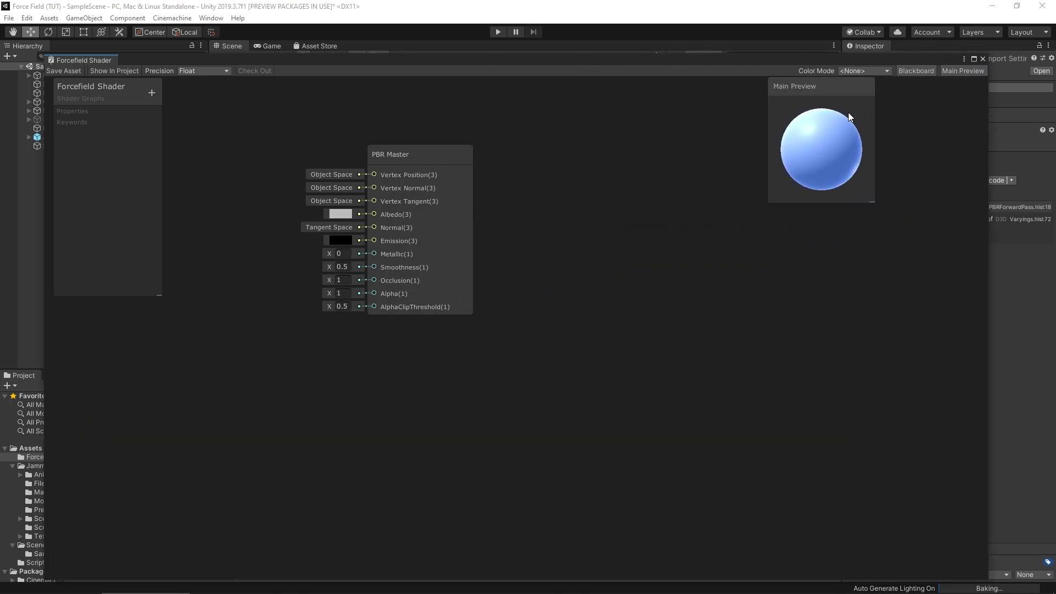
{"action": "left_click_drag", "start_coordinate": [849, 110], "coordinate": [922, 438]}
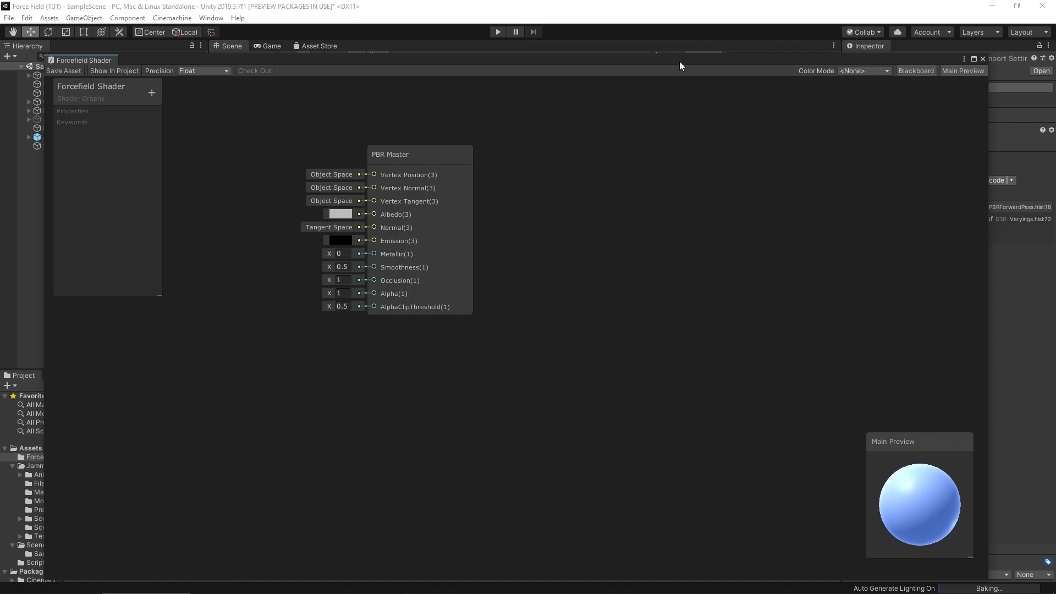
{"action": "left_click_drag", "start_coordinate": [679, 65], "coordinate": [697, 47]}
{"action": "left_click", "coordinate": [477, 276]}
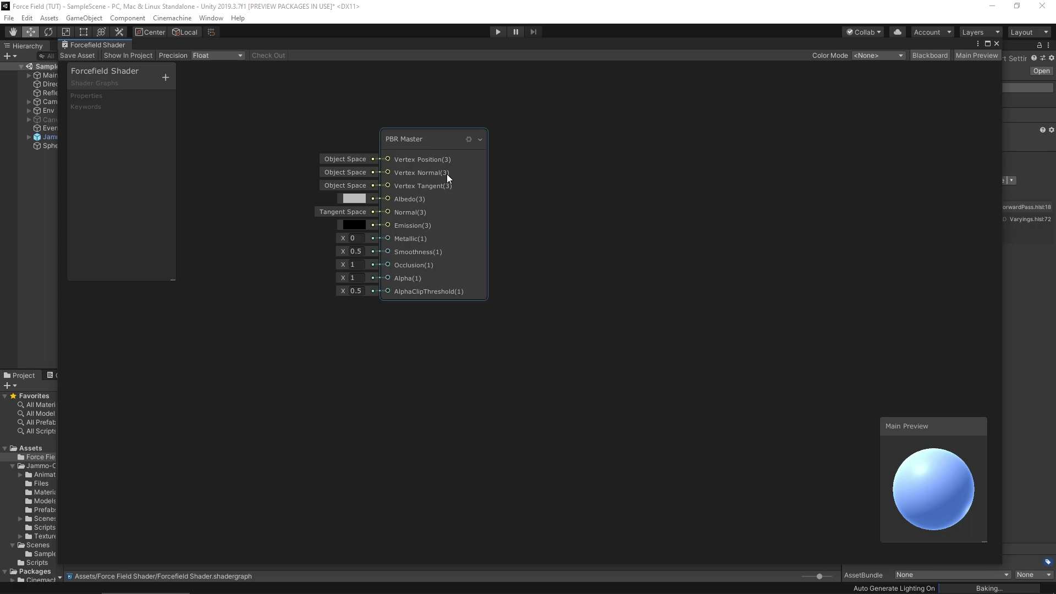
{"action": "left_click_drag", "start_coordinate": [440, 139], "coordinate": [687, 167]}
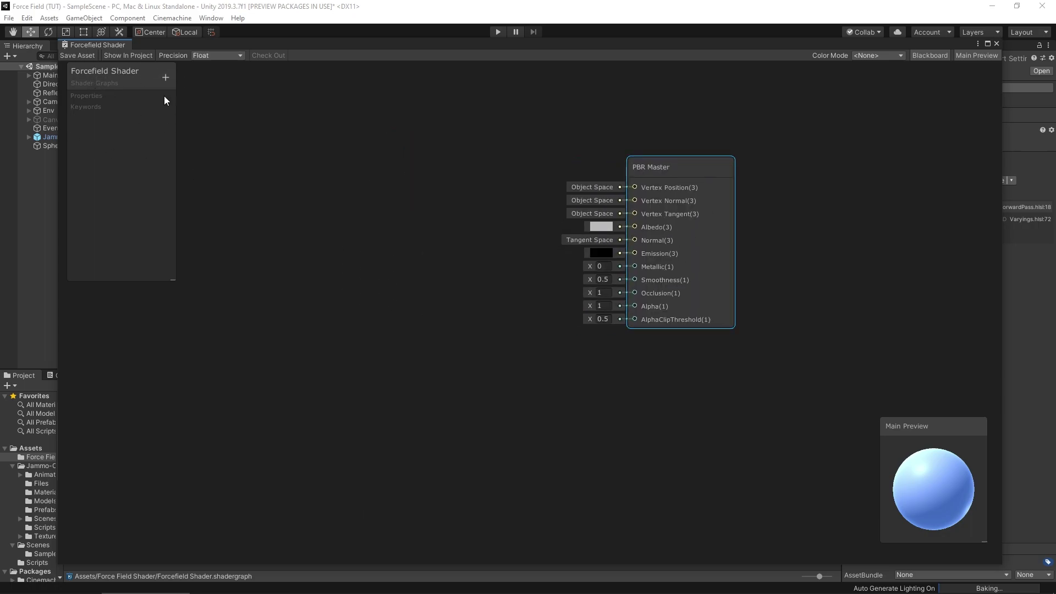
- Add a Color property named 'Main Color' to the shader graph
{"action": "left_click", "coordinate": [165, 78]}
{"action": "left_click", "coordinate": [192, 131]}
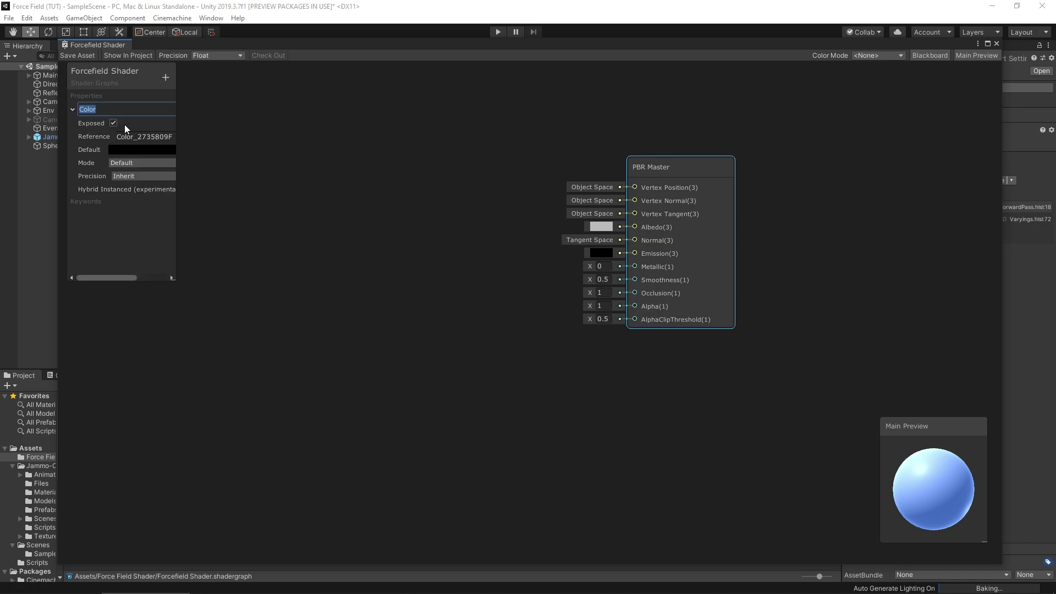
{"action": "type", "text": "Main Color"}
{"action": "key", "text": "Return"}
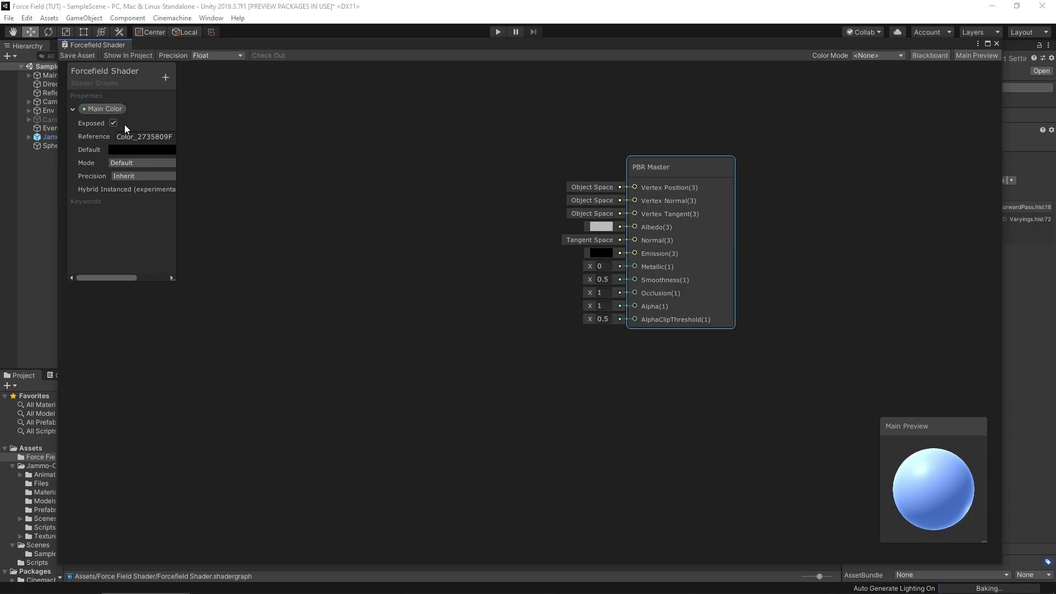
- Set Main Color's default to cyan 00C4FF and place it on the graph feeding Albedo
{"action": "left_click", "coordinate": [156, 149]}
{"action": "left_click_drag", "start_coordinate": [545, 249], "coordinate": [543, 255]}
{"action": "left_click_drag", "start_coordinate": [633, 248], "coordinate": [638, 226]}
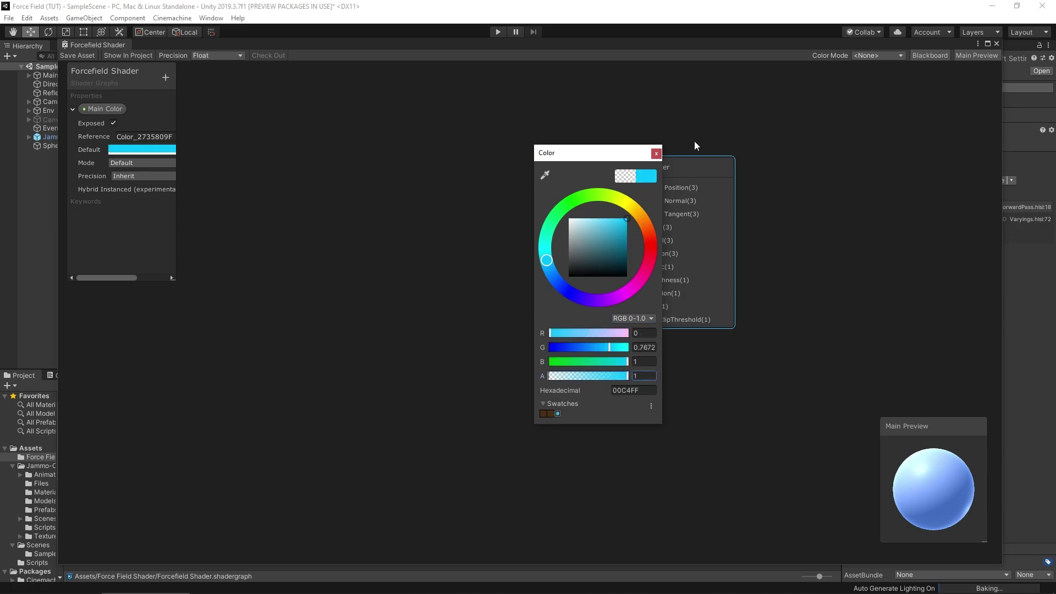
{"action": "left_click", "coordinate": [216, 277]}
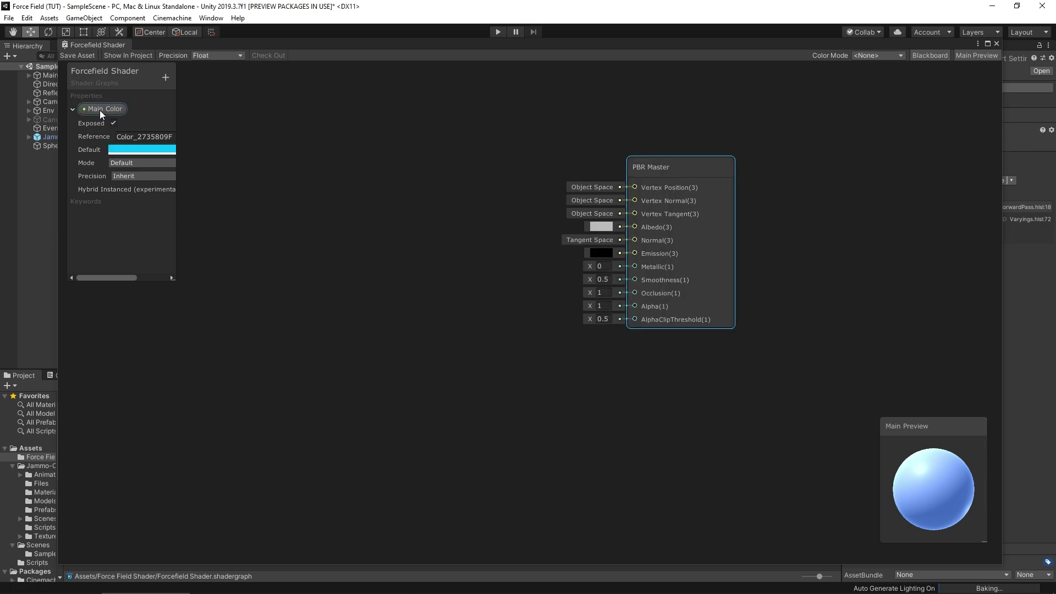
{"action": "left_click_drag", "start_coordinate": [100, 110], "coordinate": [635, 226]}
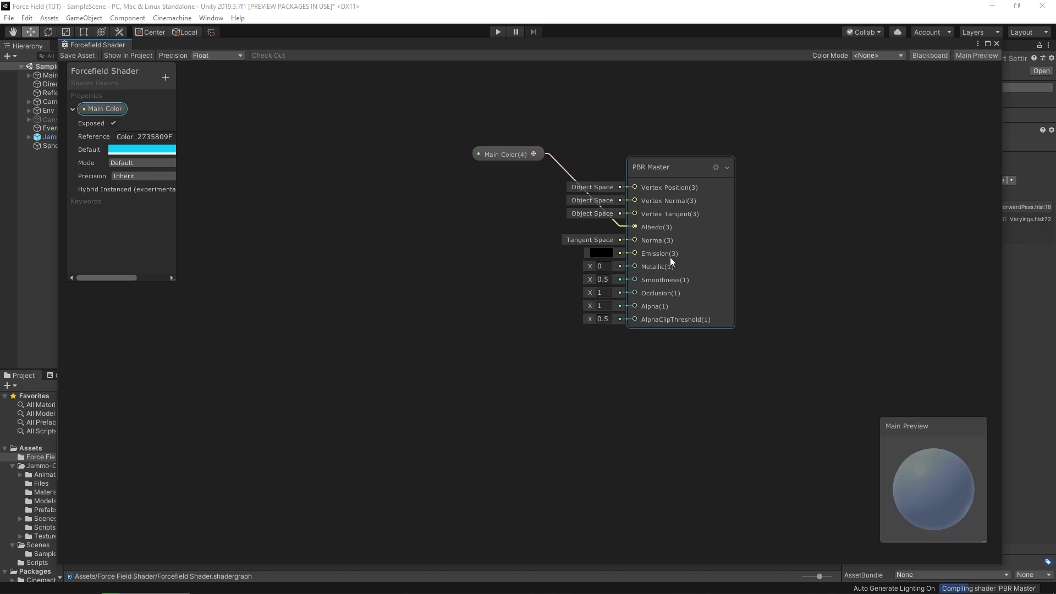
- Save the Forcefield Shader graph, check the cyan sphere in the Scene, and re-maximise the editor
{"action": "left_click", "coordinate": [940, 492]}
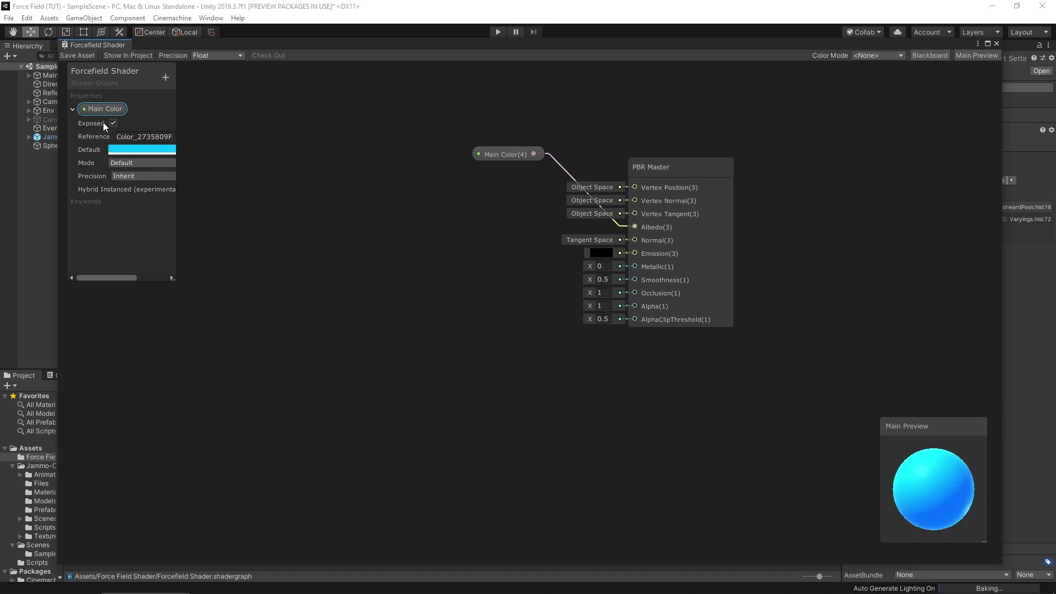
{"action": "left_click", "coordinate": [79, 55]}
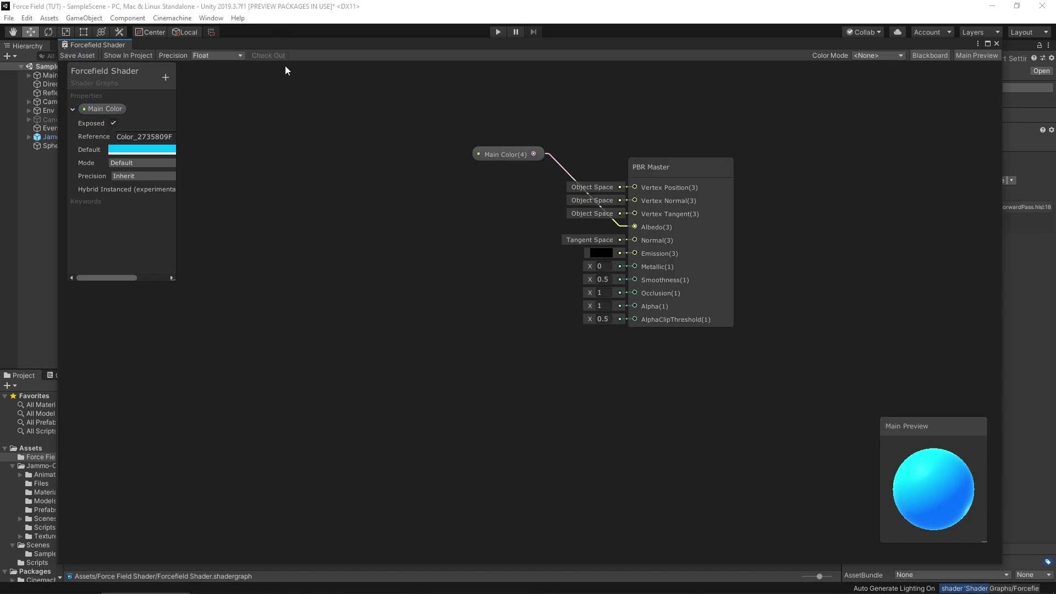
{"action": "double_click", "coordinate": [301, 47]}
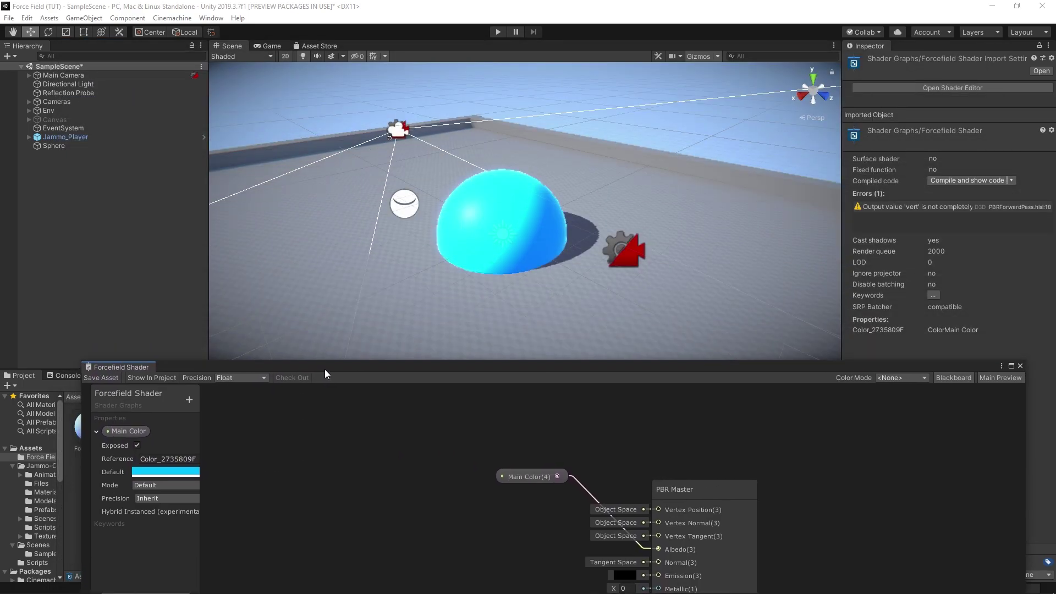
{"action": "double_click", "coordinate": [318, 345]}
{"action": "left_click_drag", "start_coordinate": [273, 48], "coordinate": [279, 42]}
{"action": "left_click_drag", "start_coordinate": [499, 147], "coordinate": [460, 145]}
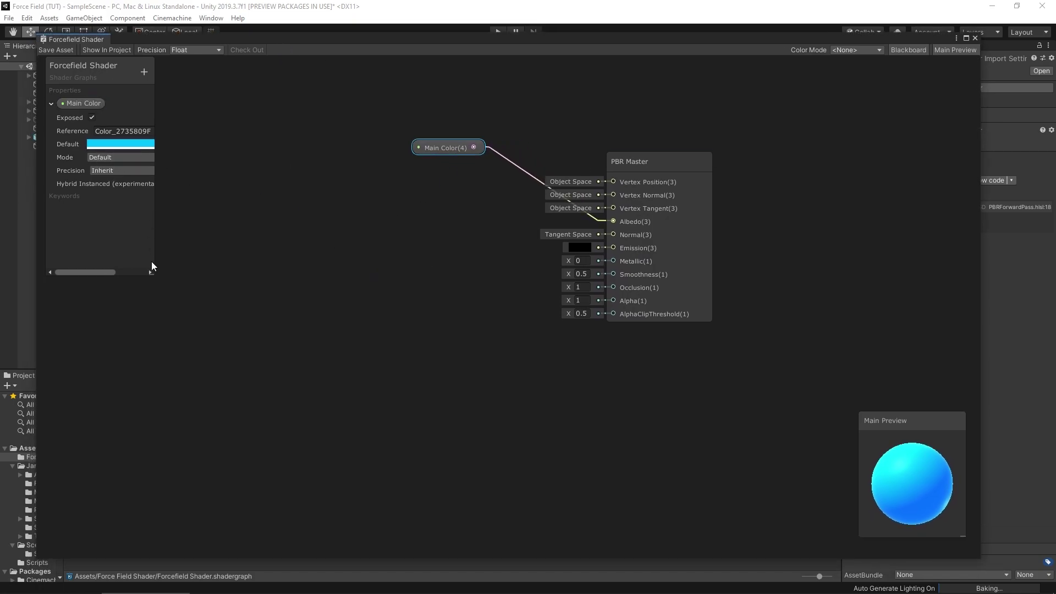
- Switch Main Color to HDR mode with intensity 1 and wire it into Emission
{"action": "left_click_drag", "start_coordinate": [148, 274], "coordinate": [205, 274]}
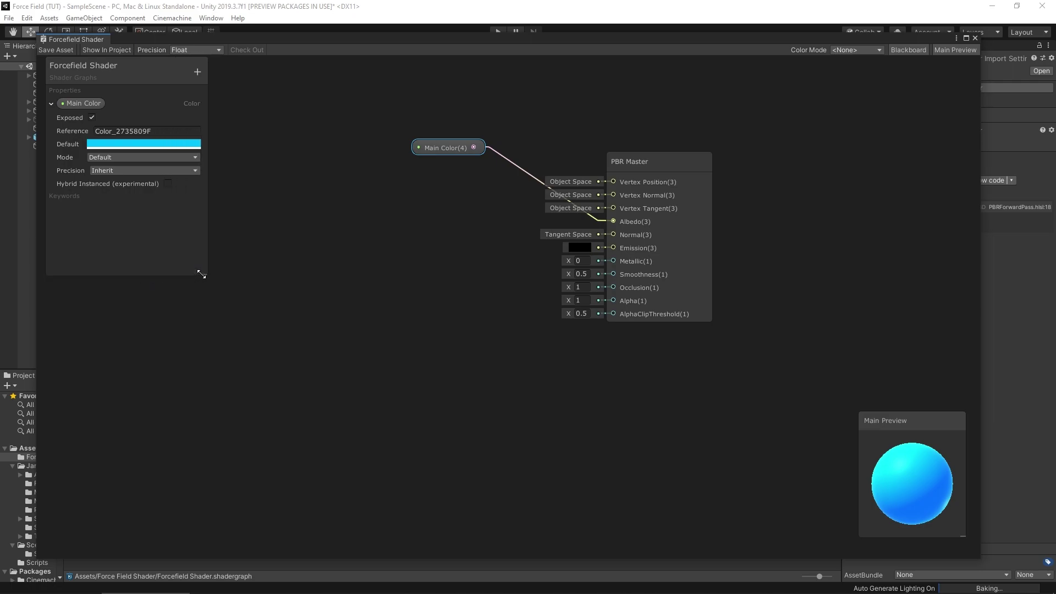
{"action": "left_click", "coordinate": [192, 158]}
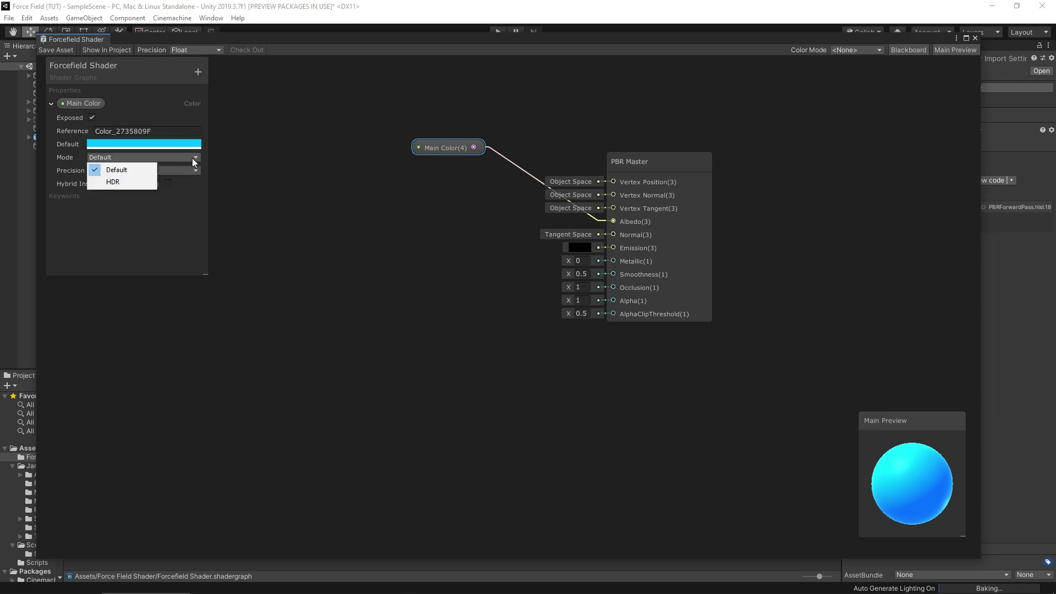
{"action": "left_click", "coordinate": [116, 180]}
{"action": "left_click", "coordinate": [152, 143]}
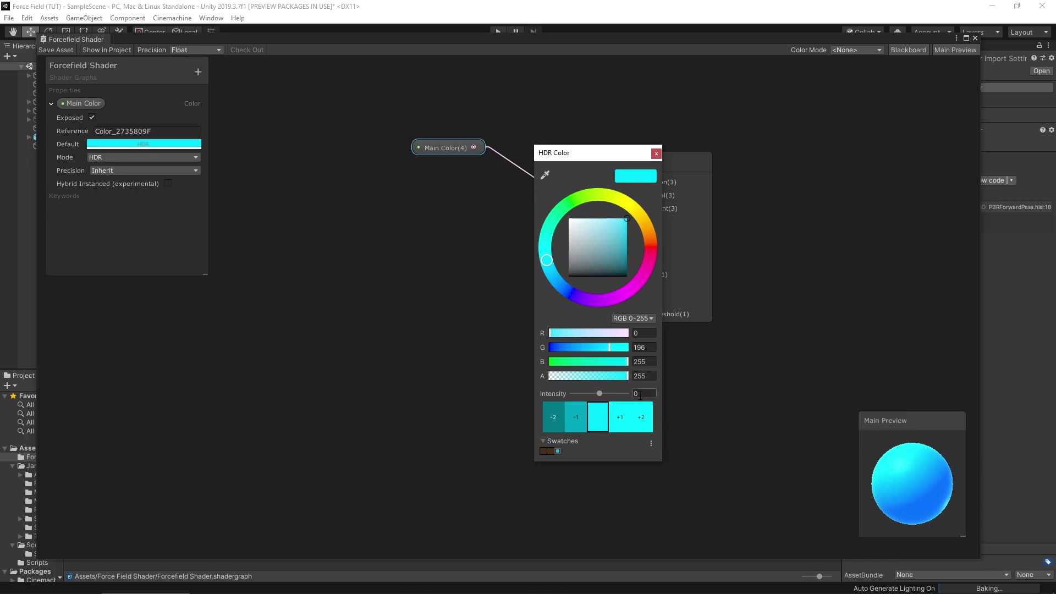
{"action": "left_click", "coordinate": [619, 416]}
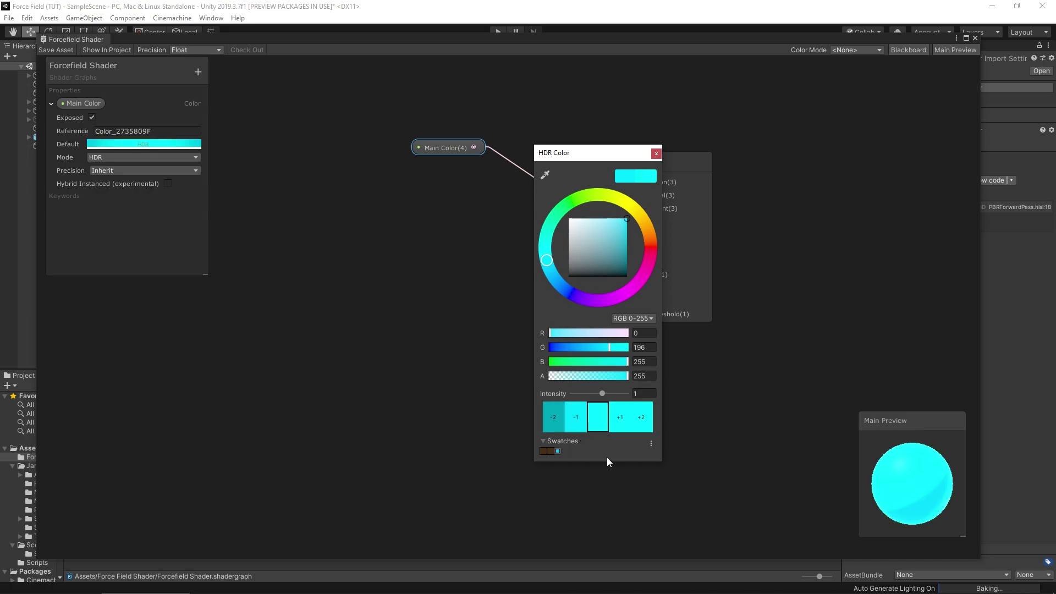
{"action": "left_click", "coordinate": [656, 154]}
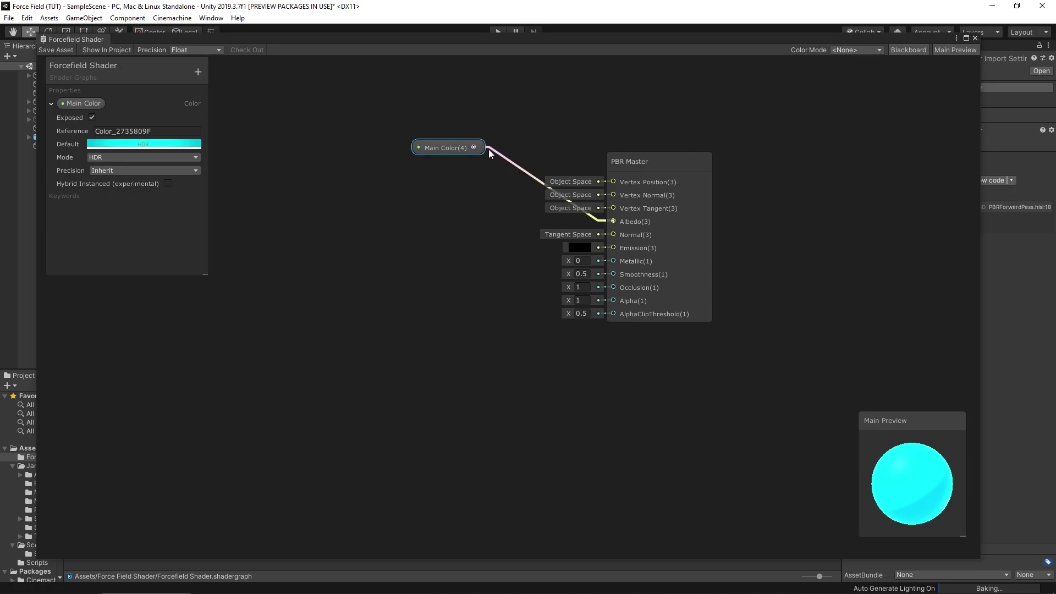
{"action": "left_click_drag", "start_coordinate": [474, 147], "coordinate": [512, 236]}
{"action": "left_click", "coordinate": [587, 223]}
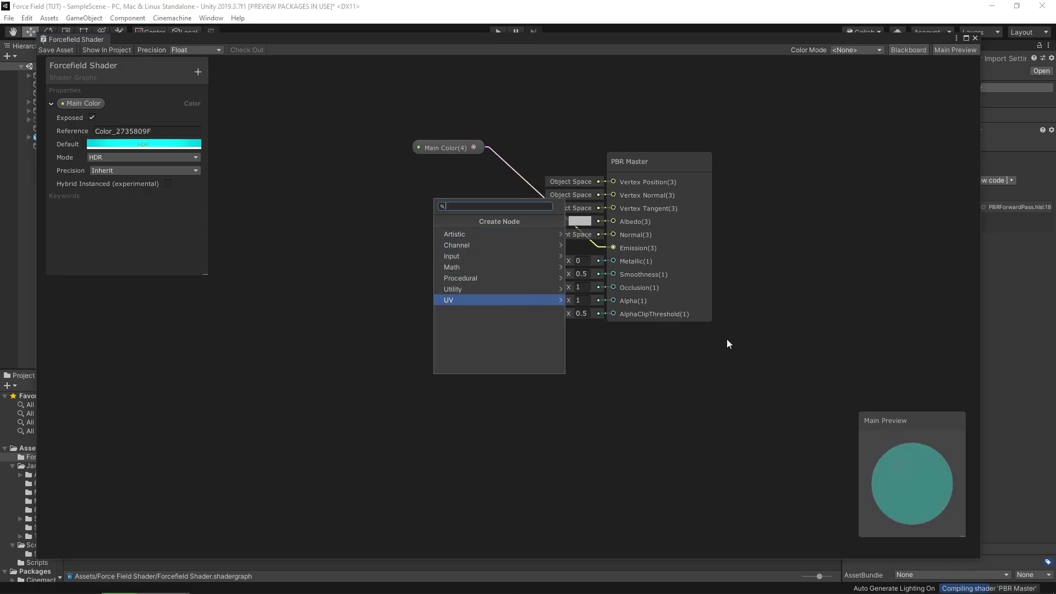
- Save the graph, lower Main Color's HDR intensity by one stop, and save again
{"action": "left_click", "coordinate": [731, 378]}
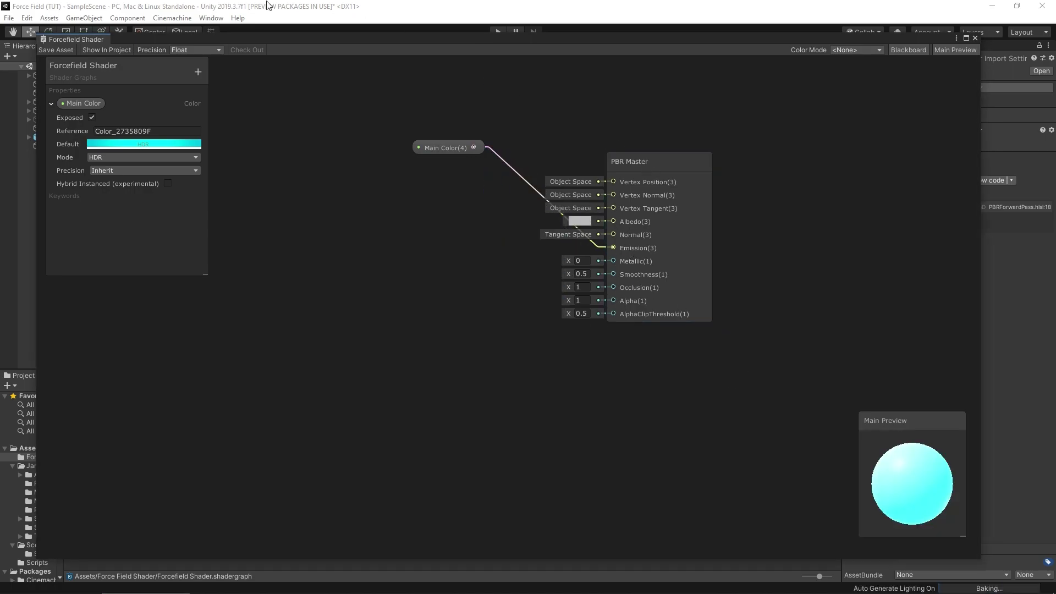
{"action": "left_click", "coordinate": [61, 49]}
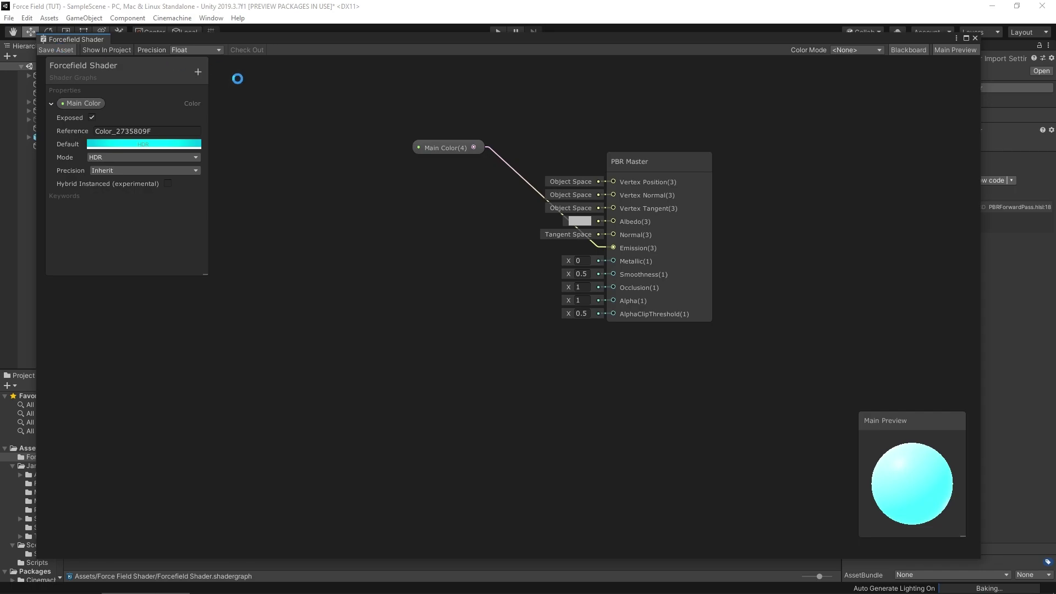
{"action": "double_click", "coordinate": [296, 40]}
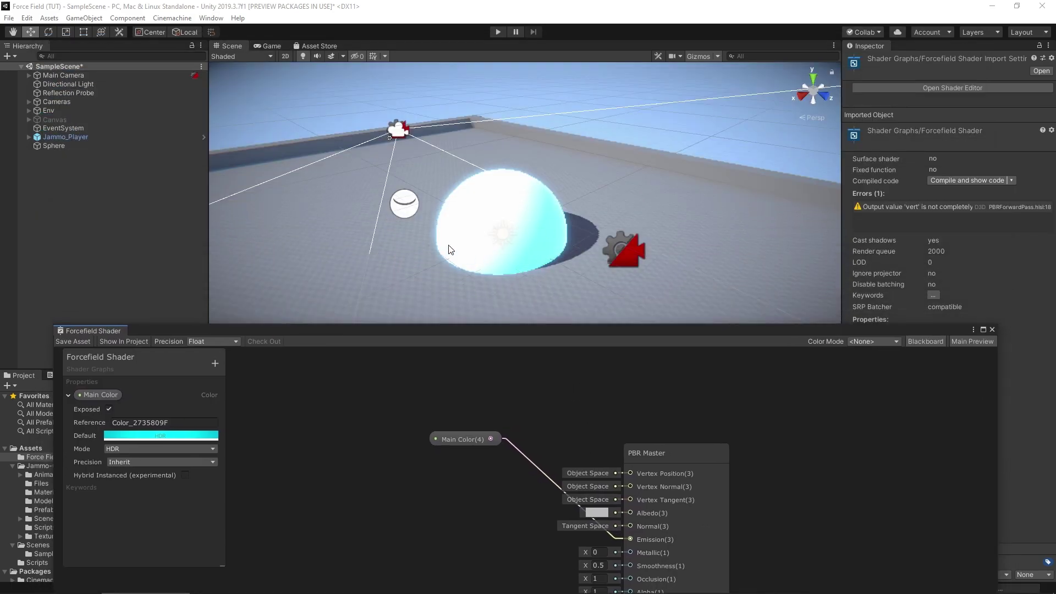
{"action": "left_click", "coordinate": [147, 437]}
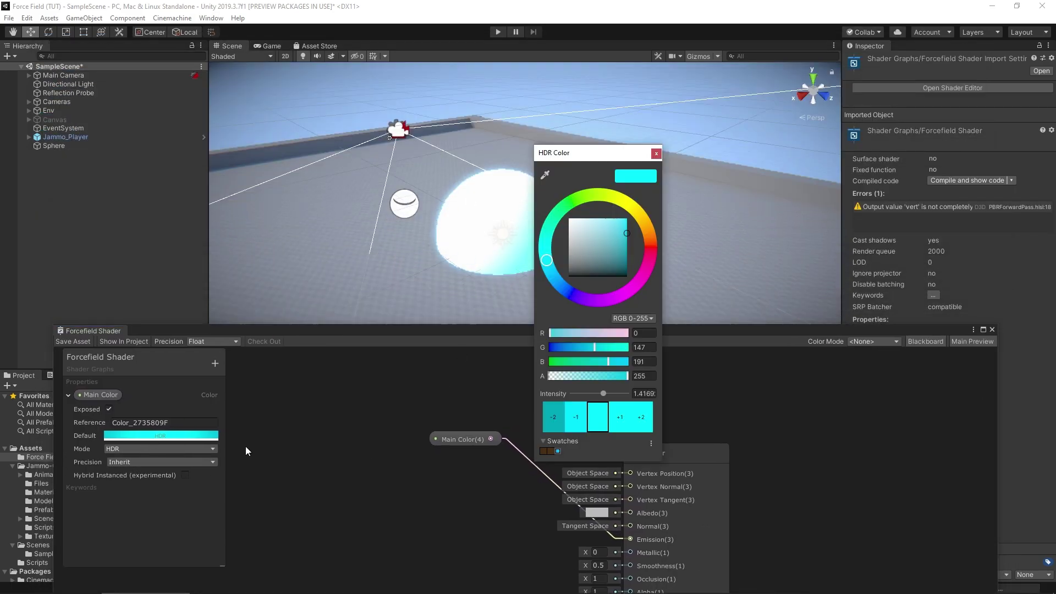
{"action": "left_click", "coordinate": [578, 420]}
{"action": "left_click", "coordinate": [38, 337]}
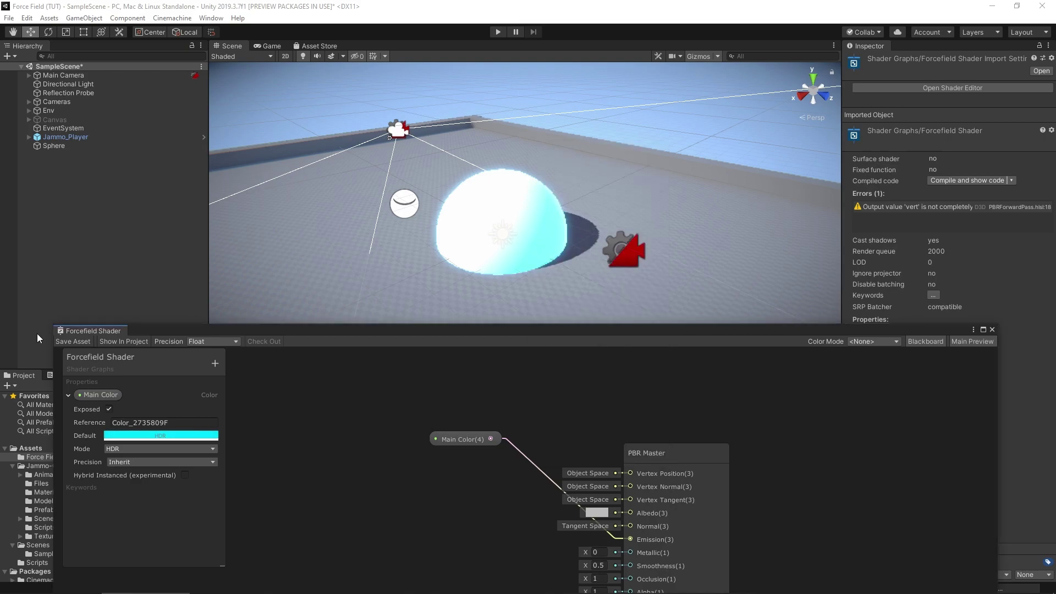
{"action": "left_click", "coordinate": [67, 342]}
- Connect Main Color to Albedo as well and rearrange the graph window
{"action": "left_click_drag", "start_coordinate": [531, 329], "coordinate": [509, 300]}
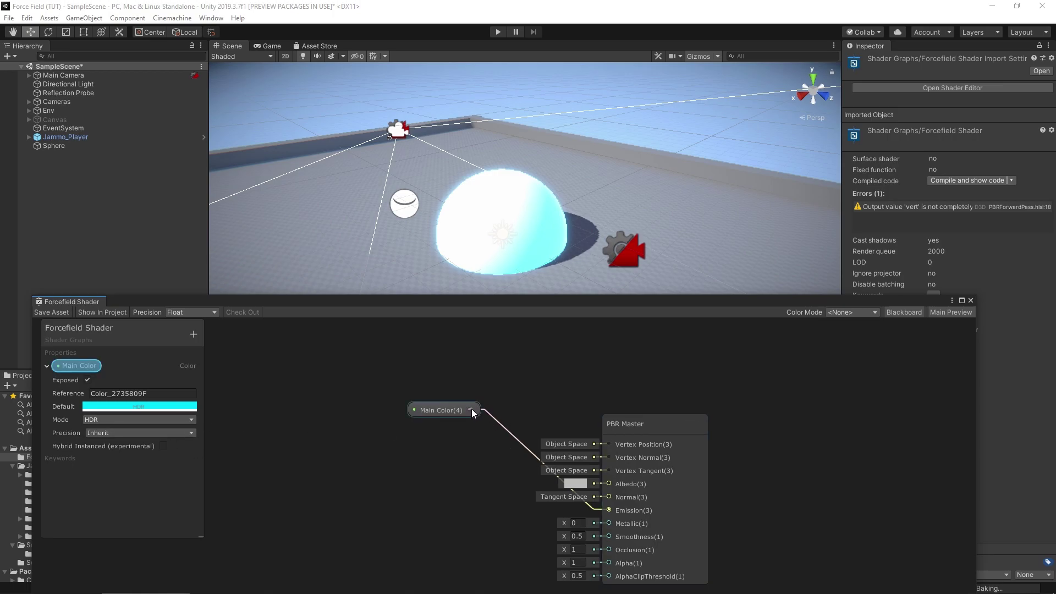
{"action": "left_click_drag", "start_coordinate": [471, 410], "coordinate": [609, 484]}
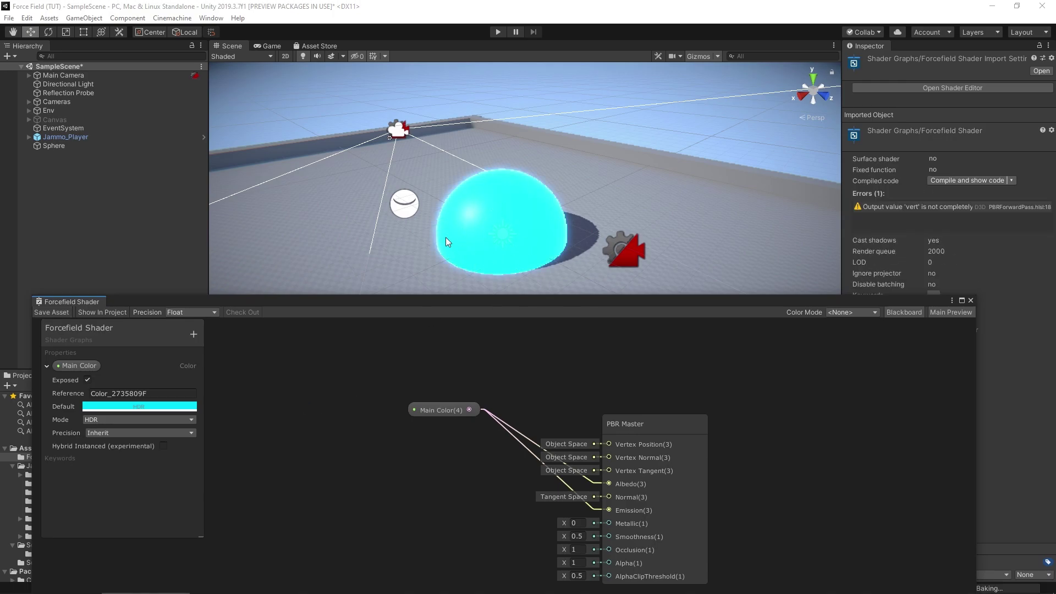
{"action": "left_click_drag", "start_coordinate": [516, 303], "coordinate": [556, 94]}
{"action": "middle_click_drag", "start_coordinate": [528, 364], "coordinate": [625, 351]}
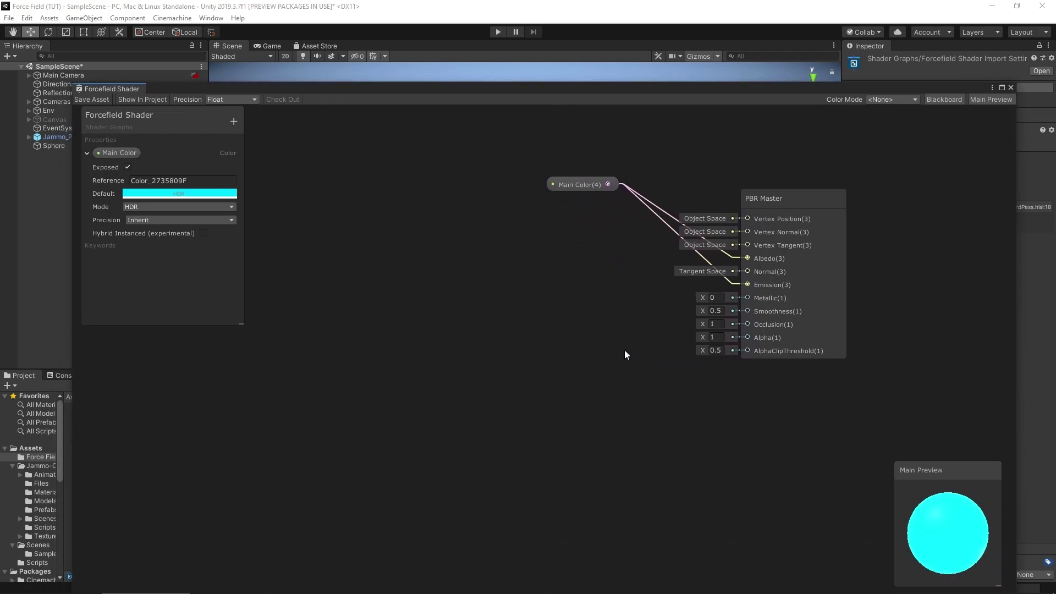